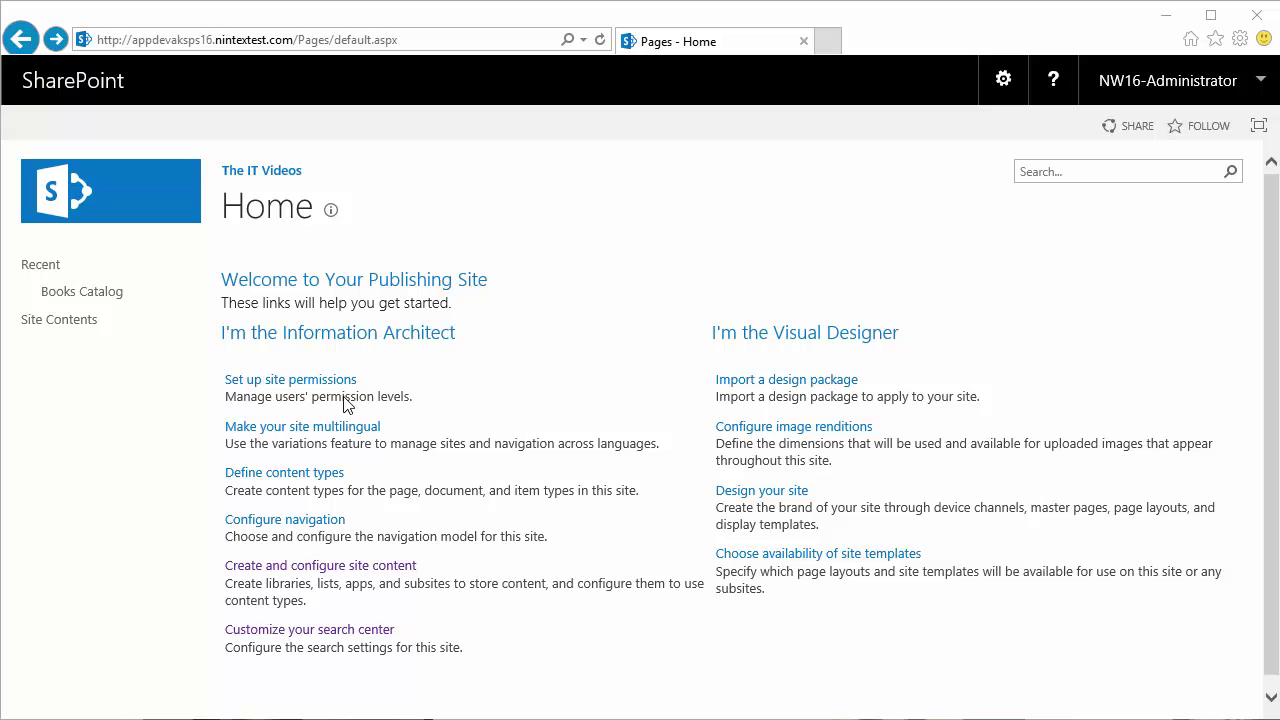
Open the Books Catalog library and look through the documents on both of its pages.
click(65, 300)
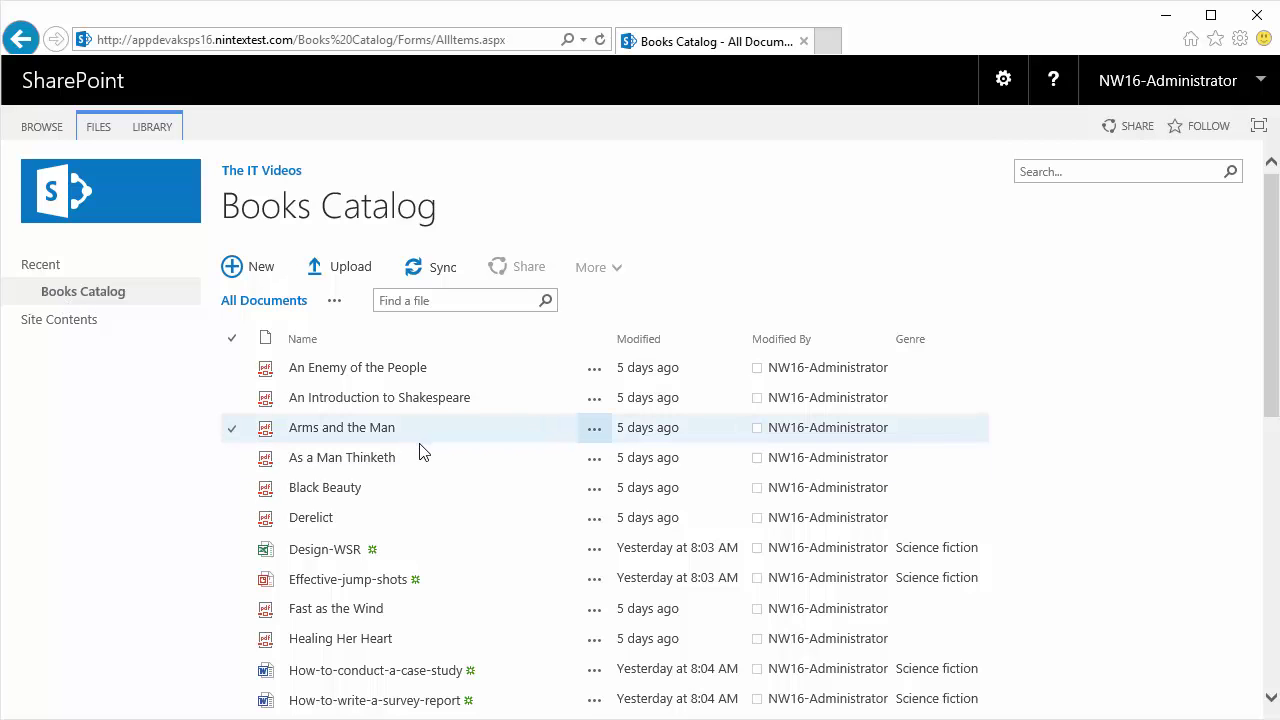
scroll(197, 512, down, 6)
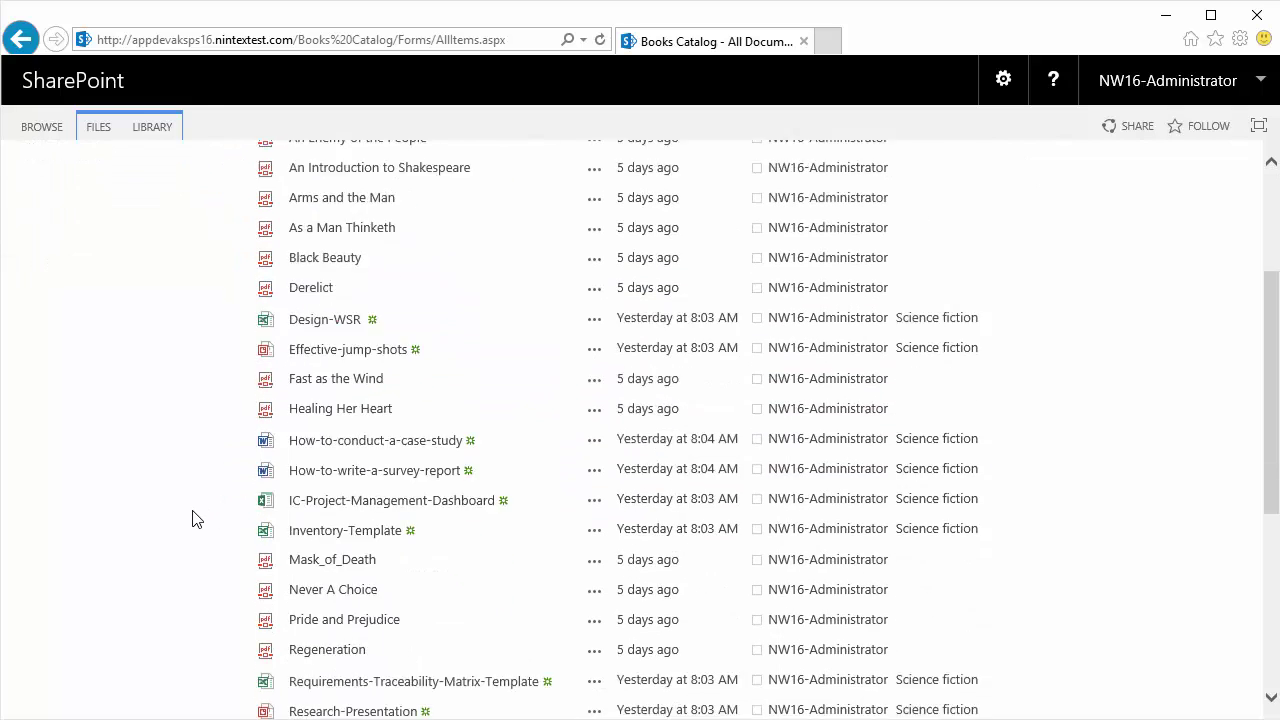
scroll(113, 588, up, 4)
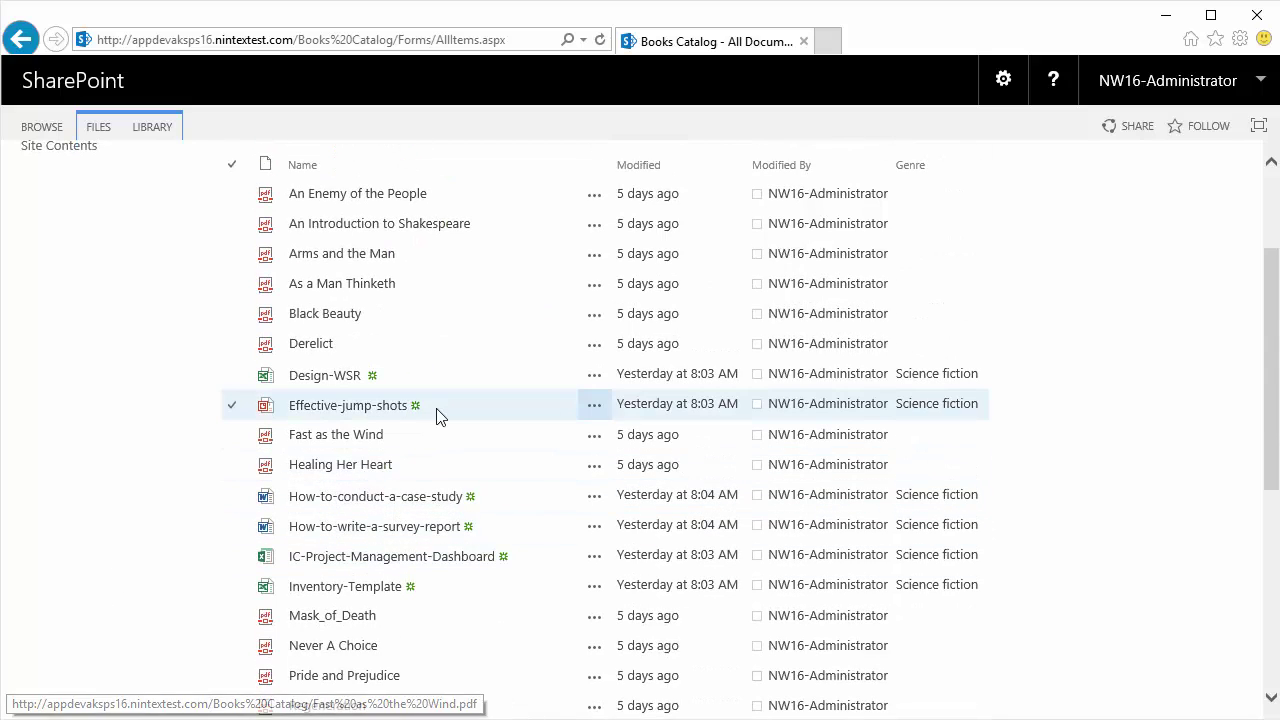
scroll(297, 480, up, 2)
scroll(297, 480, down, 6)
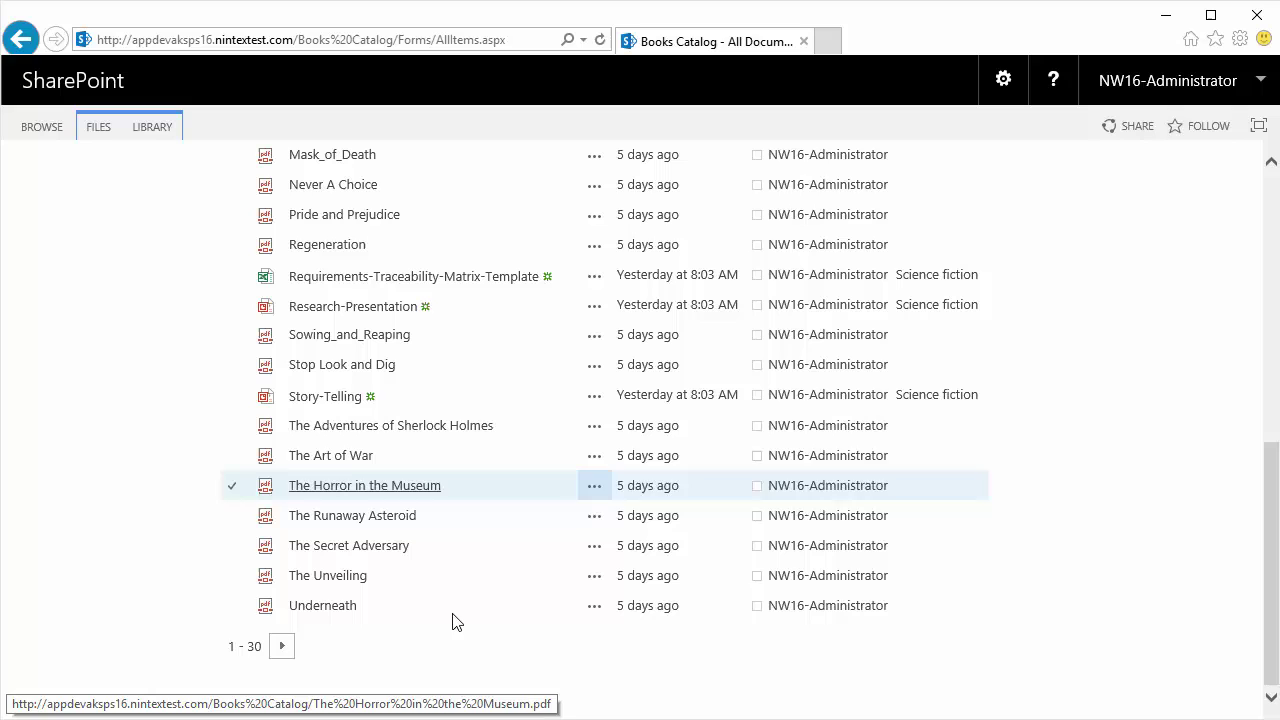
click(284, 650)
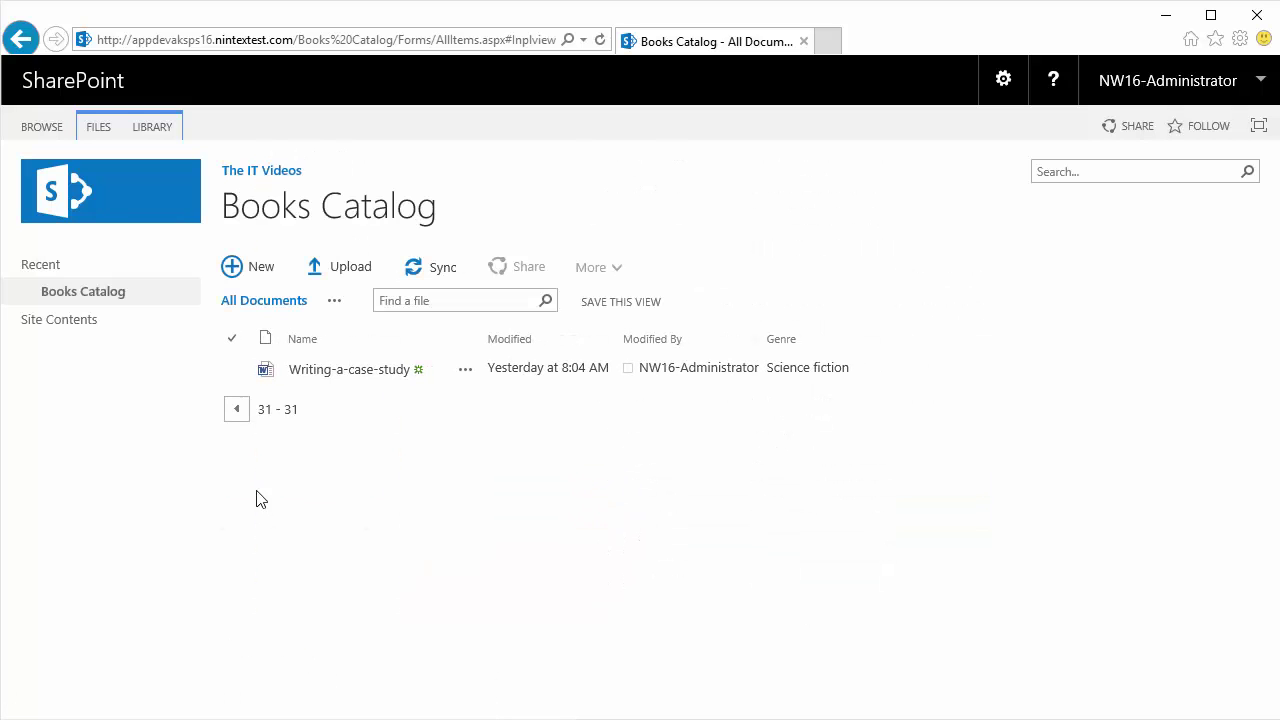
click(244, 419)
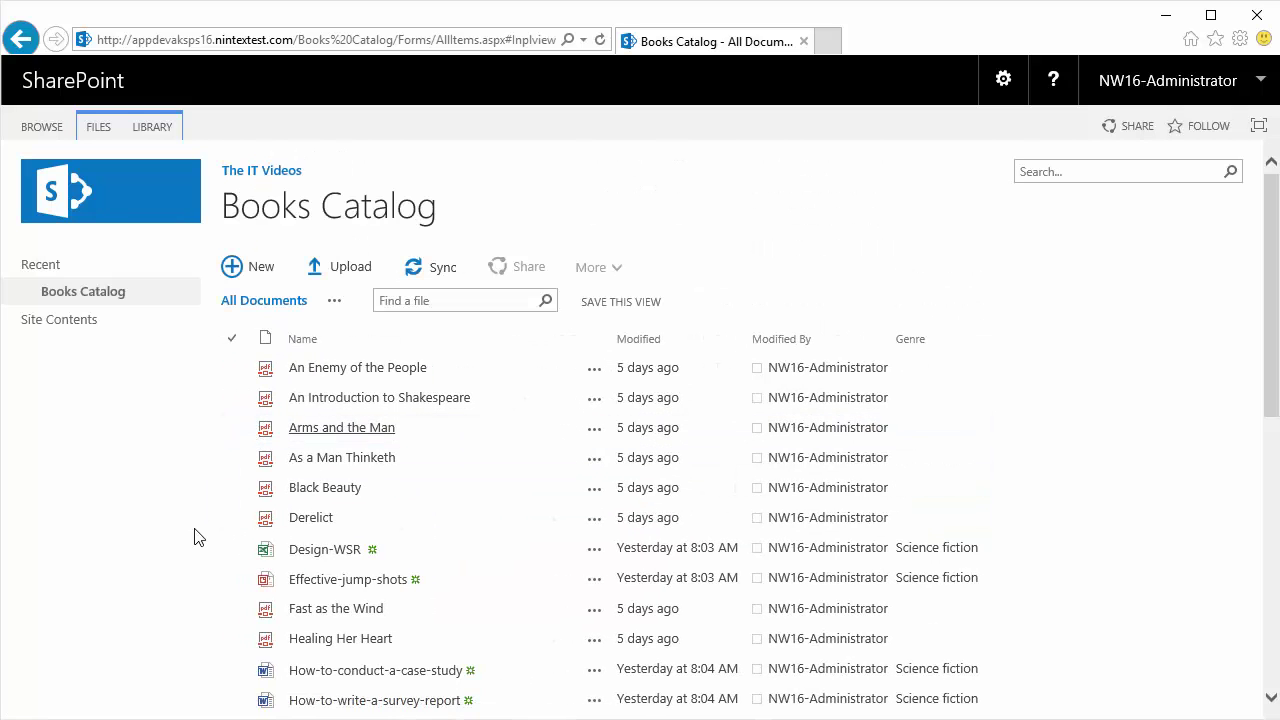
scroll(197, 537, down, 6)
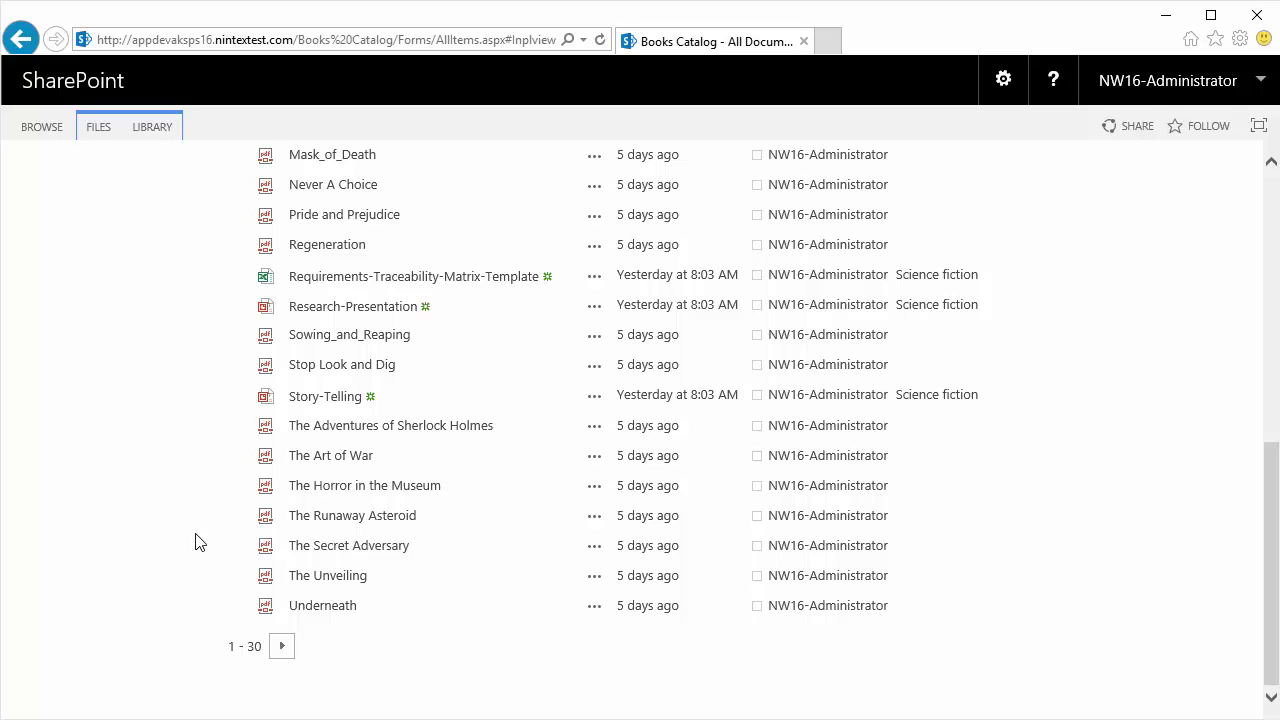
scroll(190, 537, up, 7)
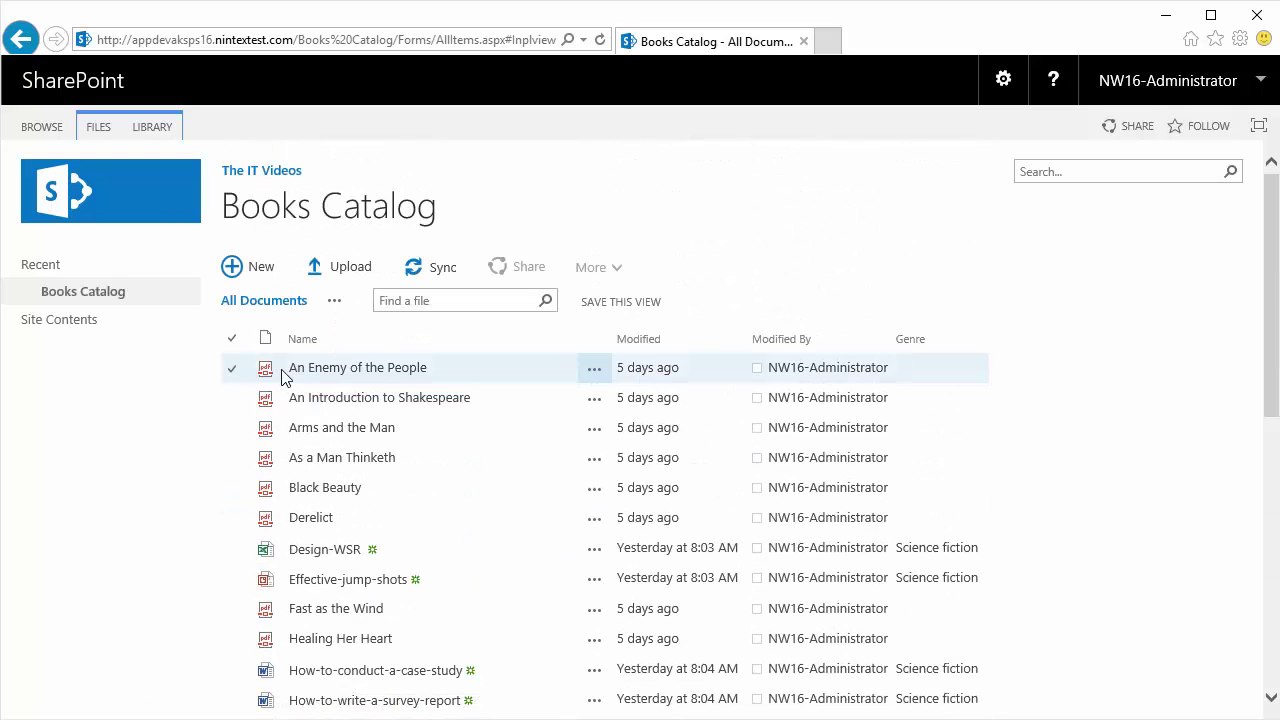
Copy the document name "An Enemy of the People" into Notepad and move the Notepad window clear of the document names.
drag(283, 377, 427, 374)
key(ctrl+c)
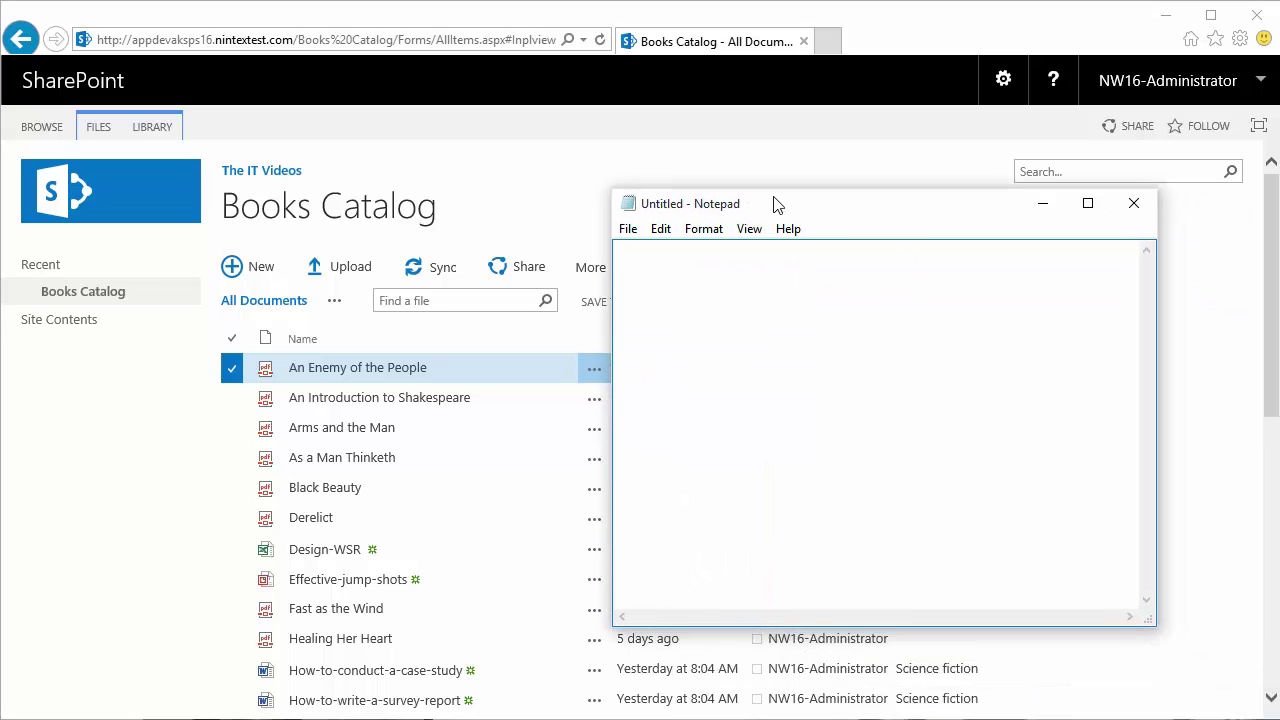
click(439, 366)
click(500, 394)
key(alt+Tab)
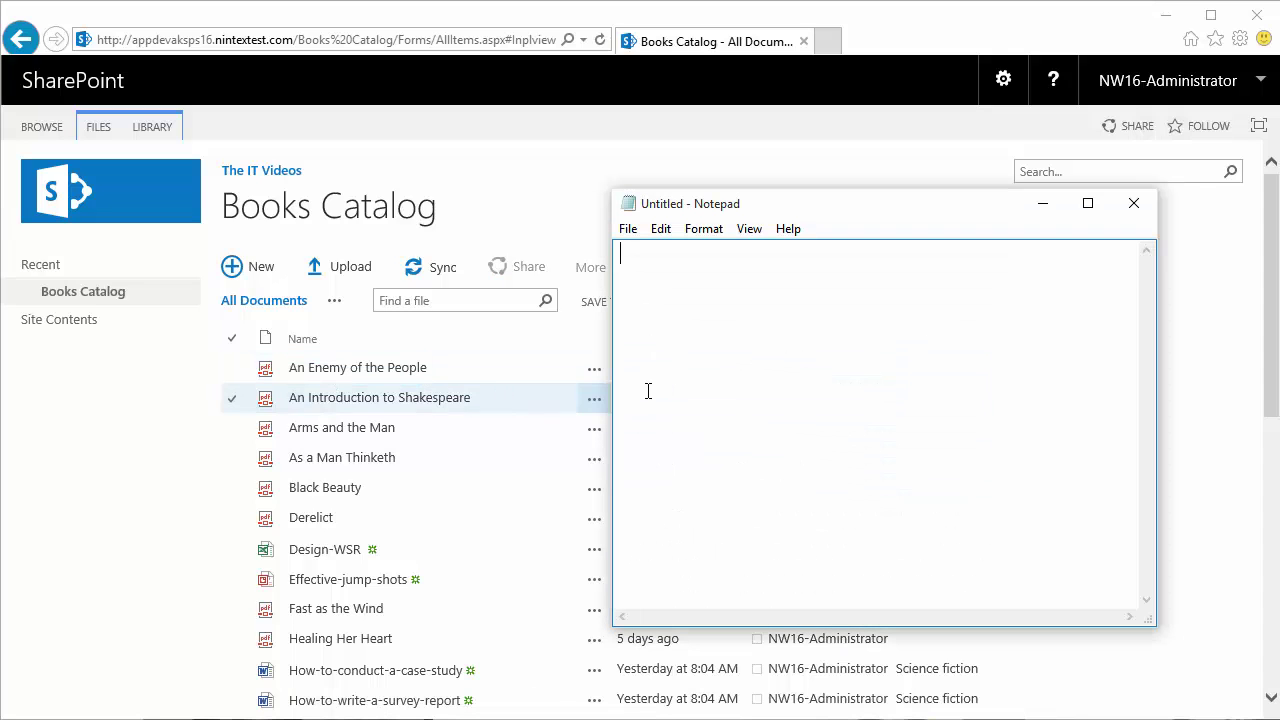
key(ctrl+v)
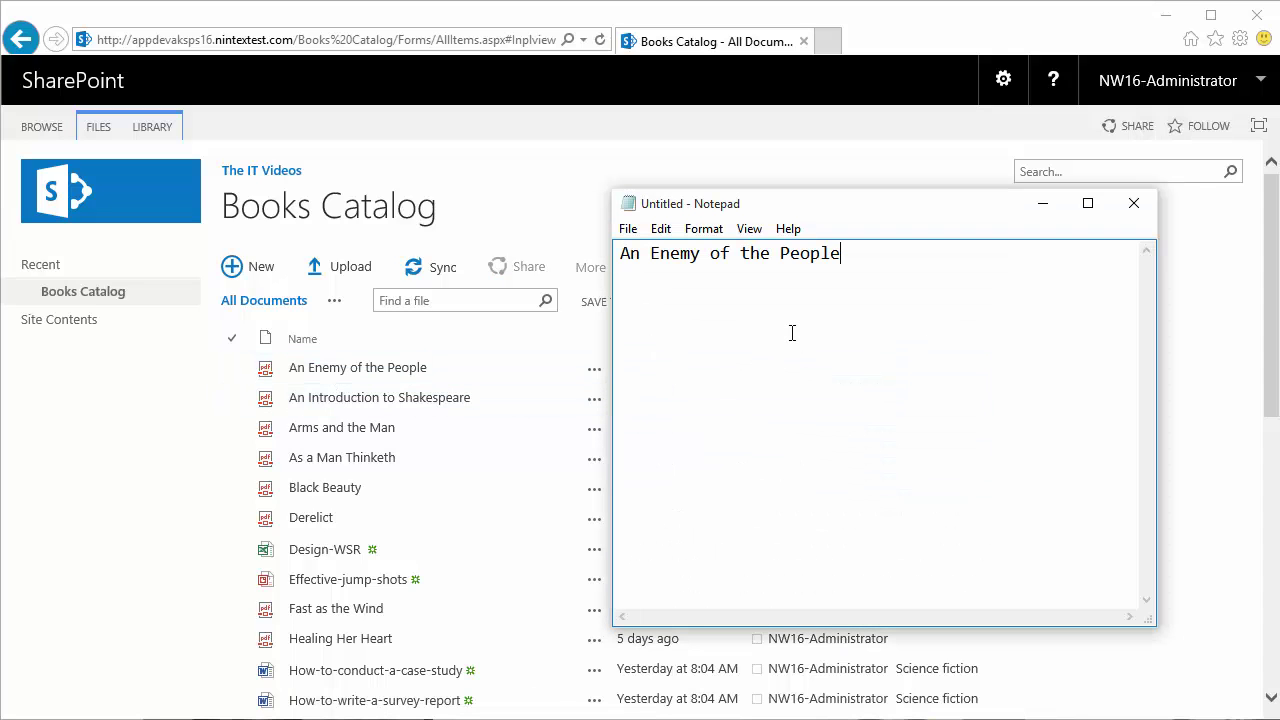
drag(772, 211, 828, 212)
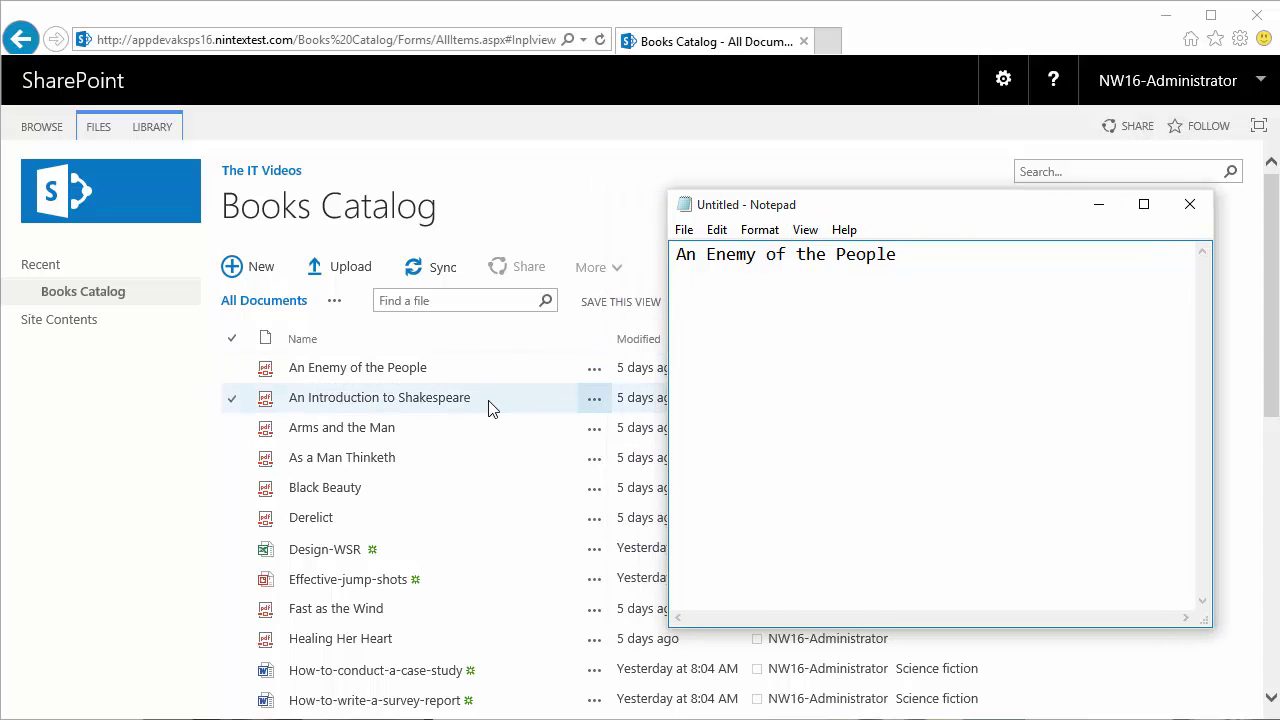
Copy the document rows from An Enemy of the People through Black Beauty and replace the Notepad text with them.
drag(491, 406, 243, 538)
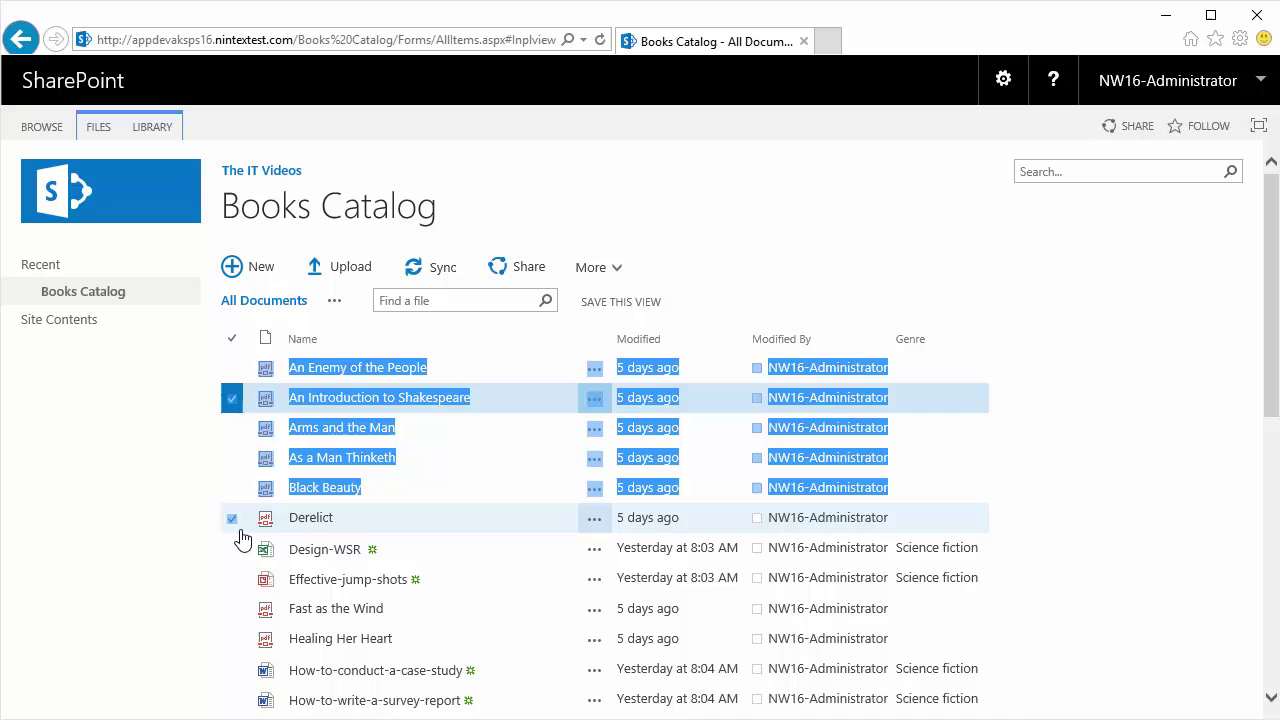
key(ctrl+c)
key(alt+Tab)
key(ctrl+a)
key(ctrl+v)
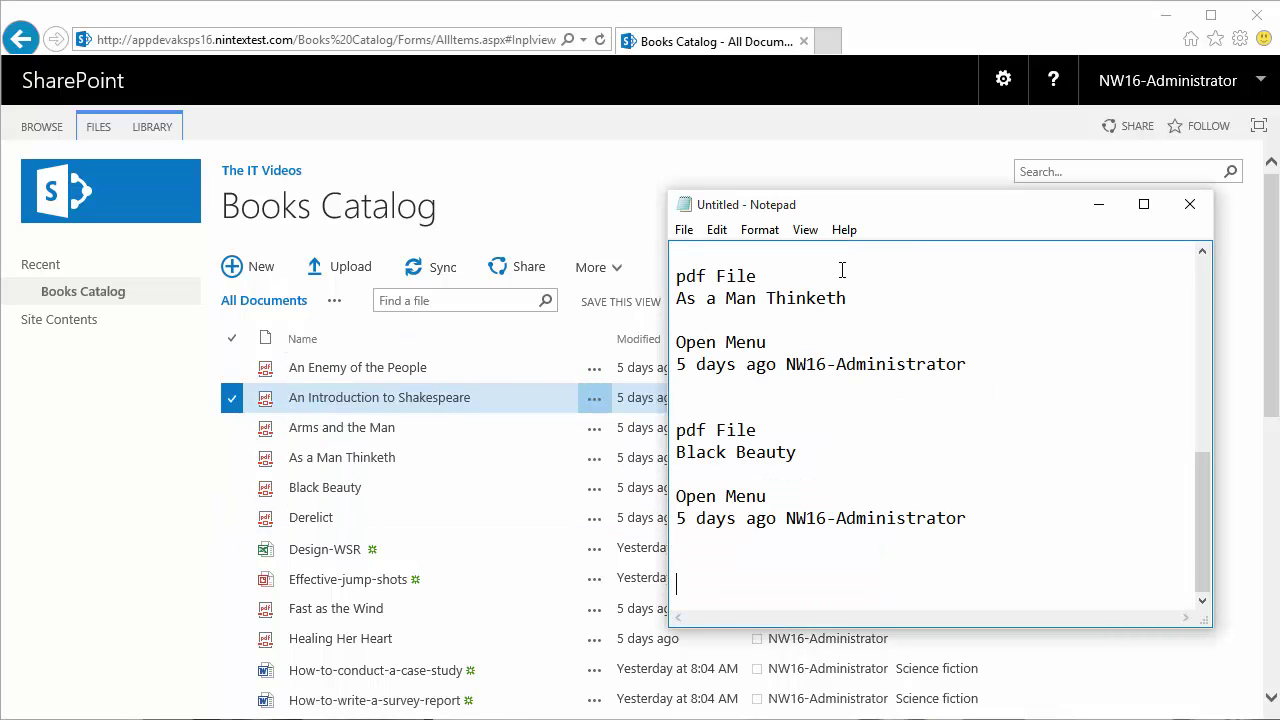
scroll(842, 277, up, 5)
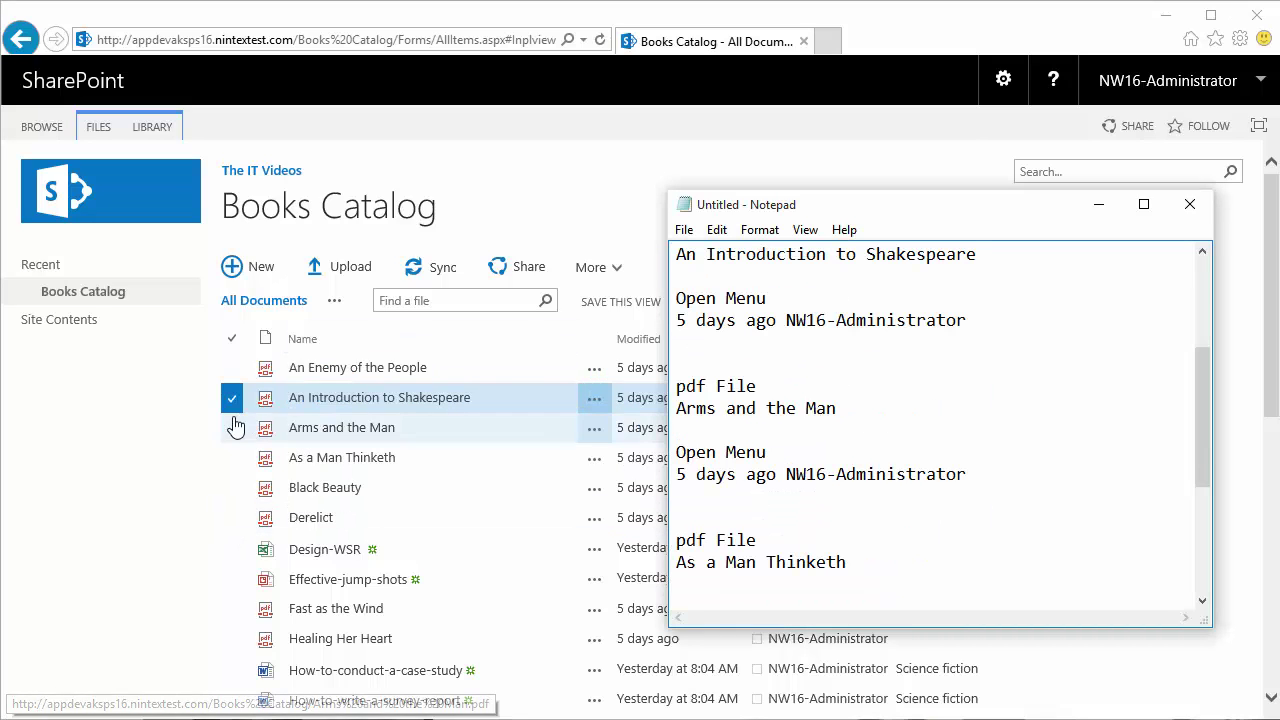
Start a new view of the Books Catalog library named Single_column and make it a personal view.
click(527, 199)
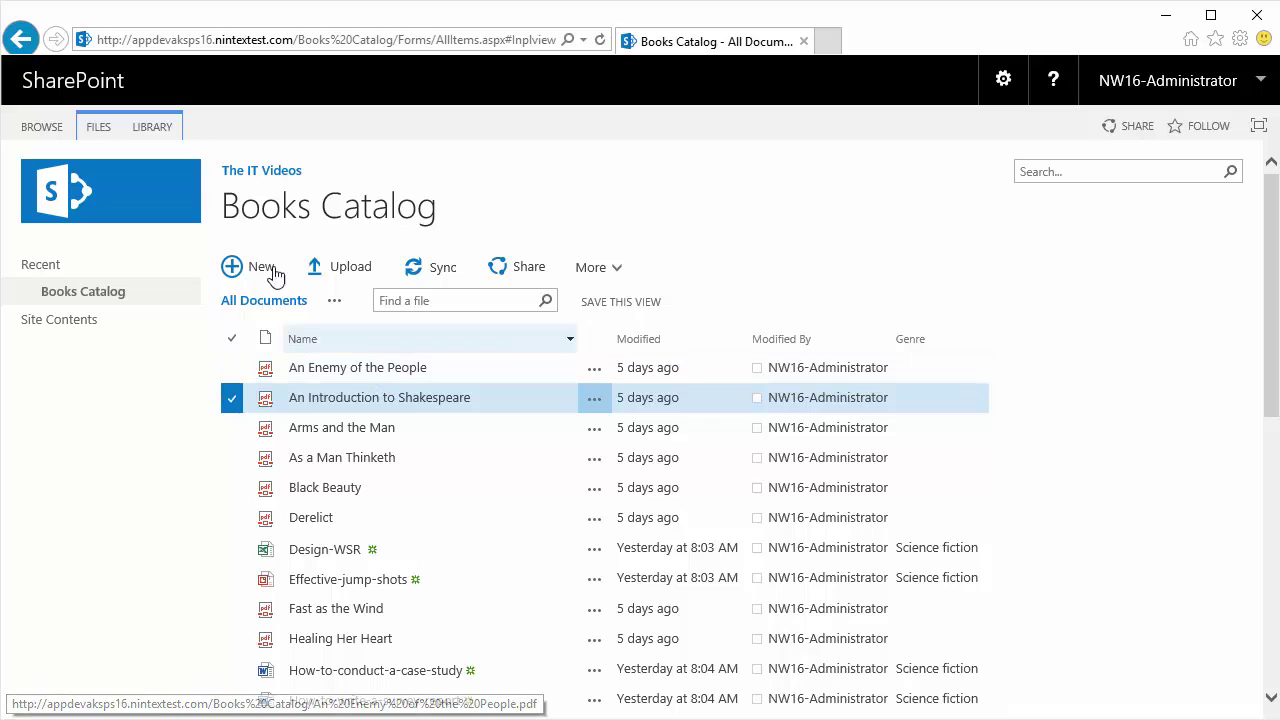
click(151, 128)
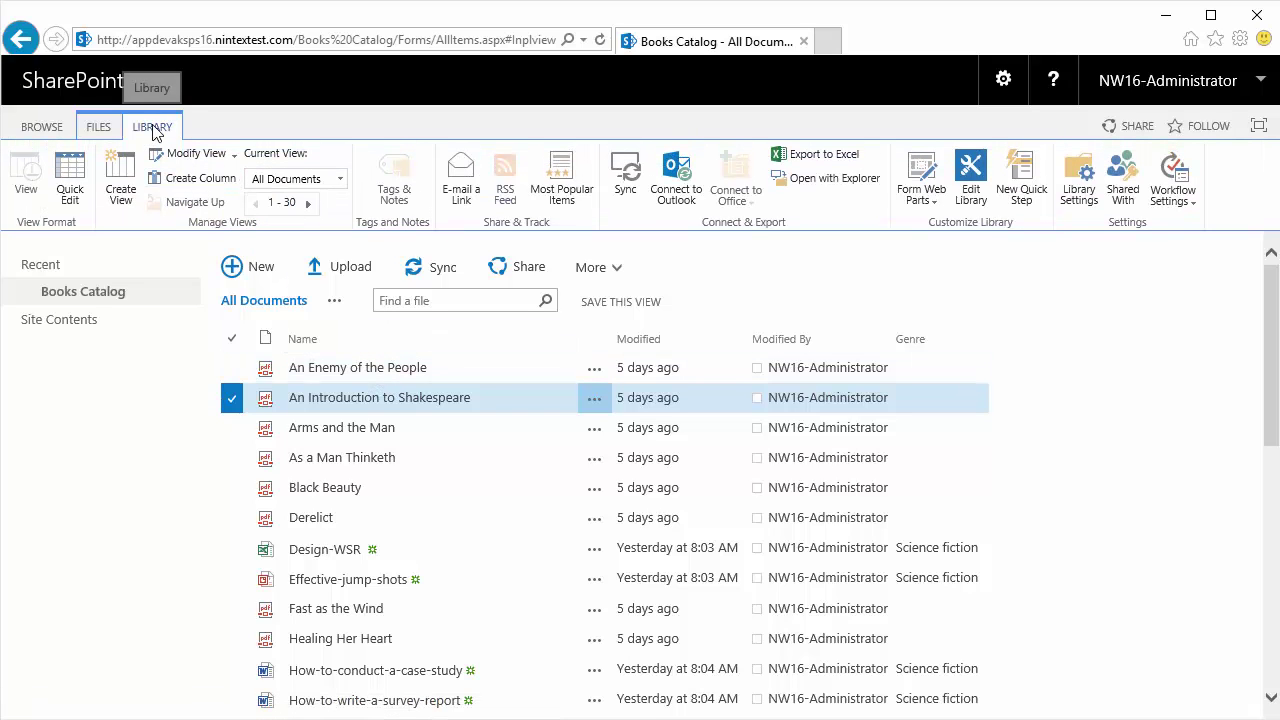
click(118, 178)
click(316, 320)
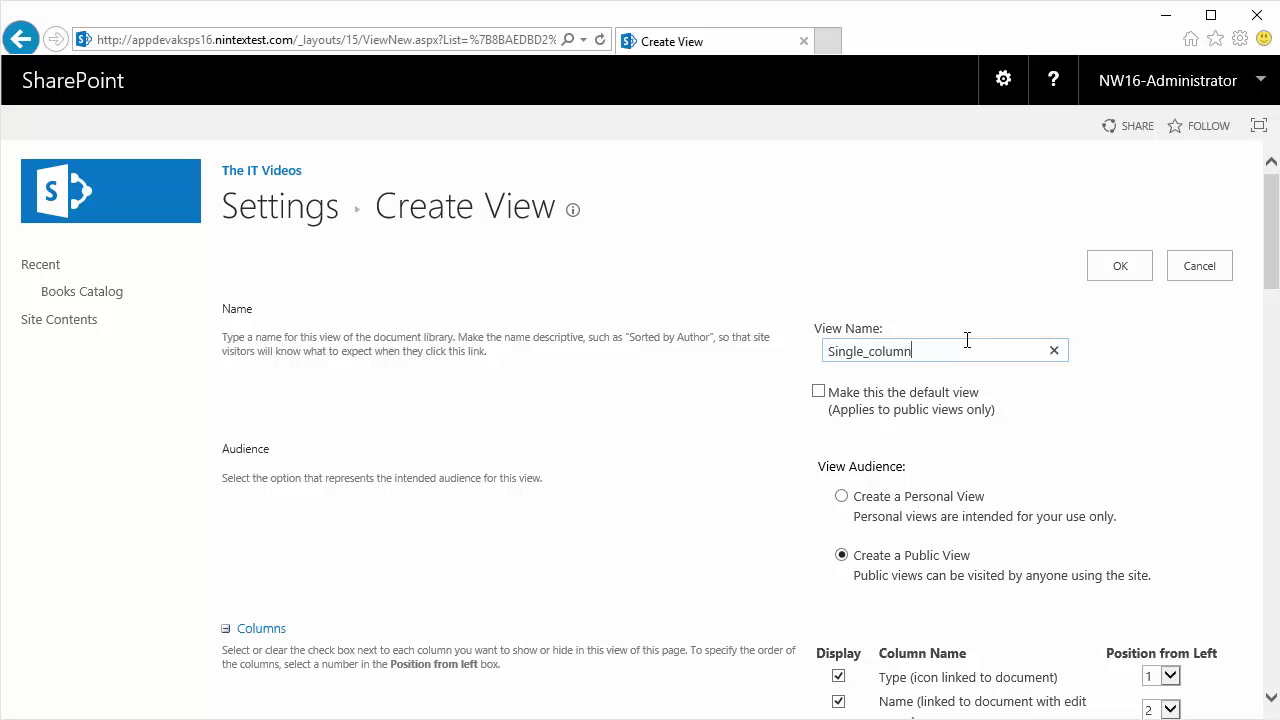
click(842, 497)
Set the view to display only the Name (linked to document) column, excluding Type, Name with edit menu, Modified, Modified By and Genre.
drag(1268, 255, 1268, 320)
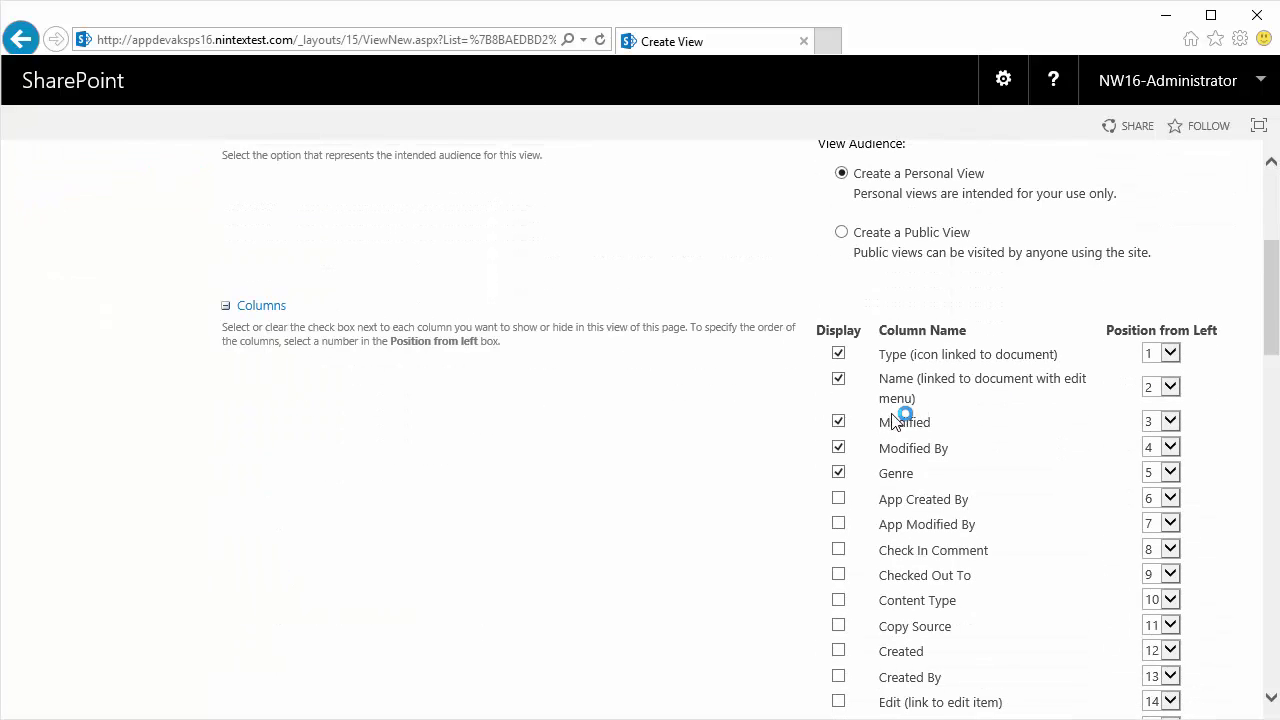
click(838, 354)
click(838, 379)
click(838, 421)
click(838, 447)
click(838, 473)
drag(1273, 352, 1273, 420)
click(838, 526)
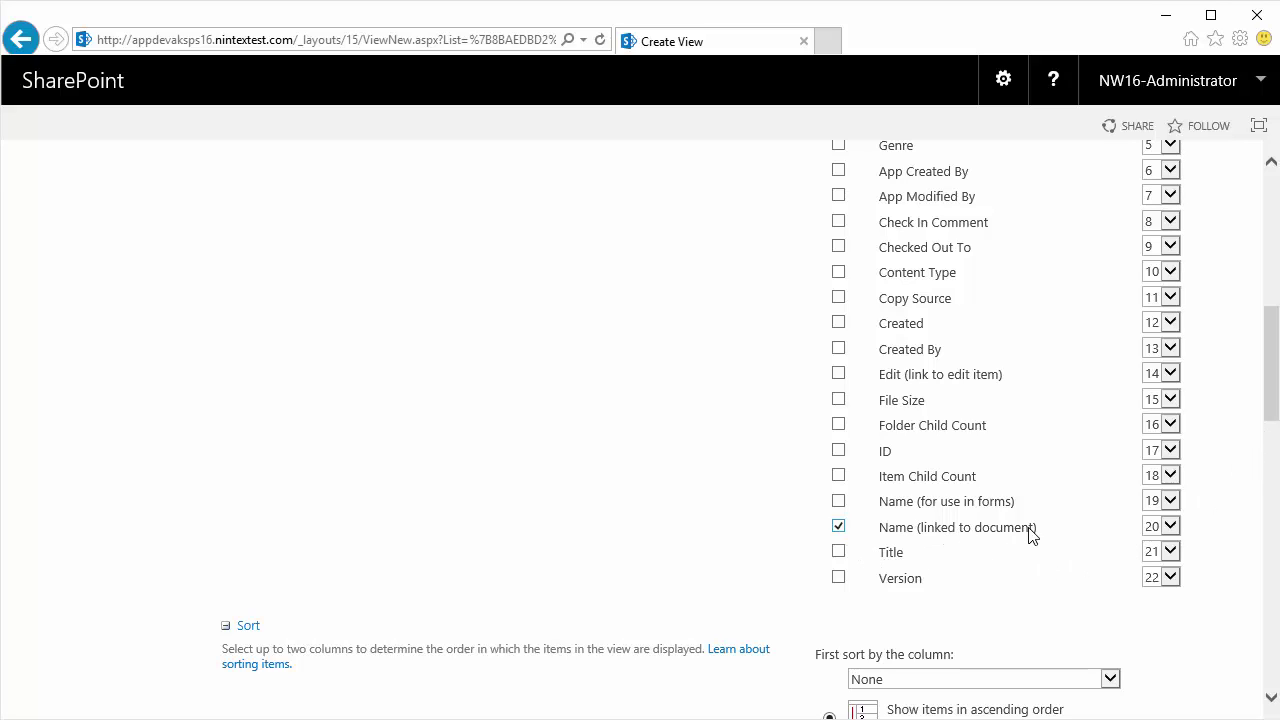
scroll(1194, 534, up, 3)
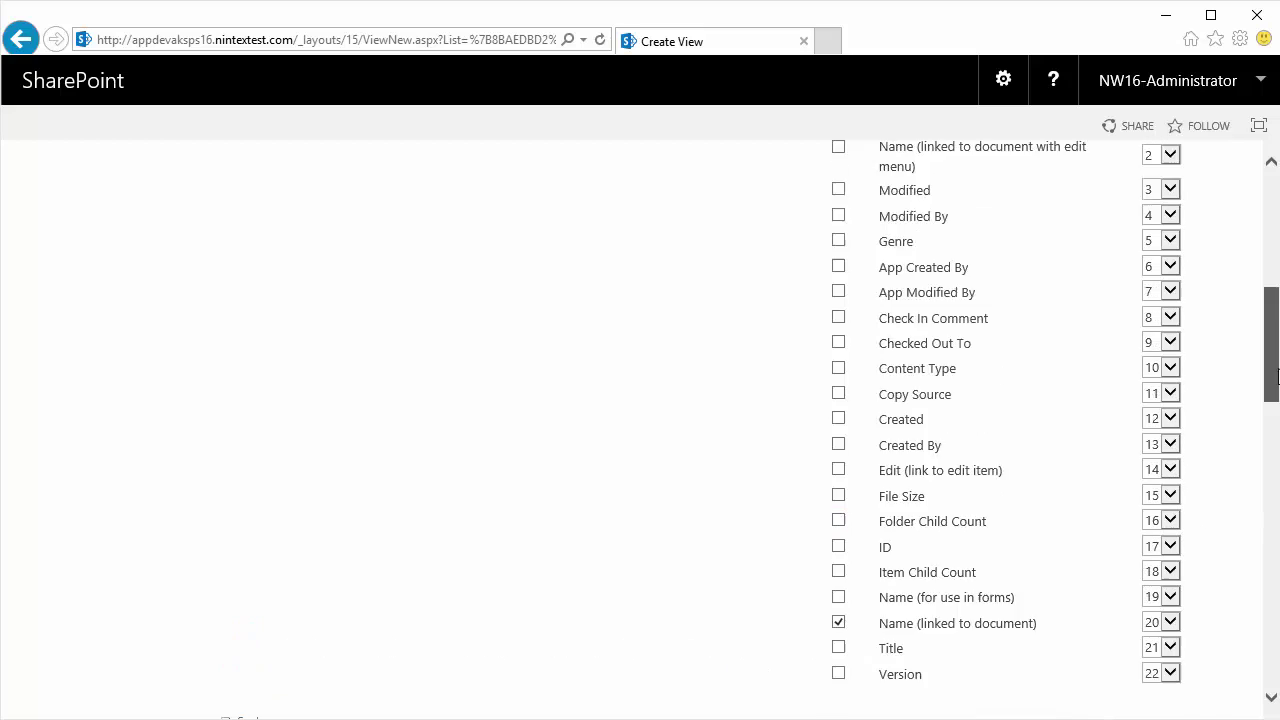
Set the view's item limit to 40 items and save the new view.
drag(1271, 348, 1276, 626)
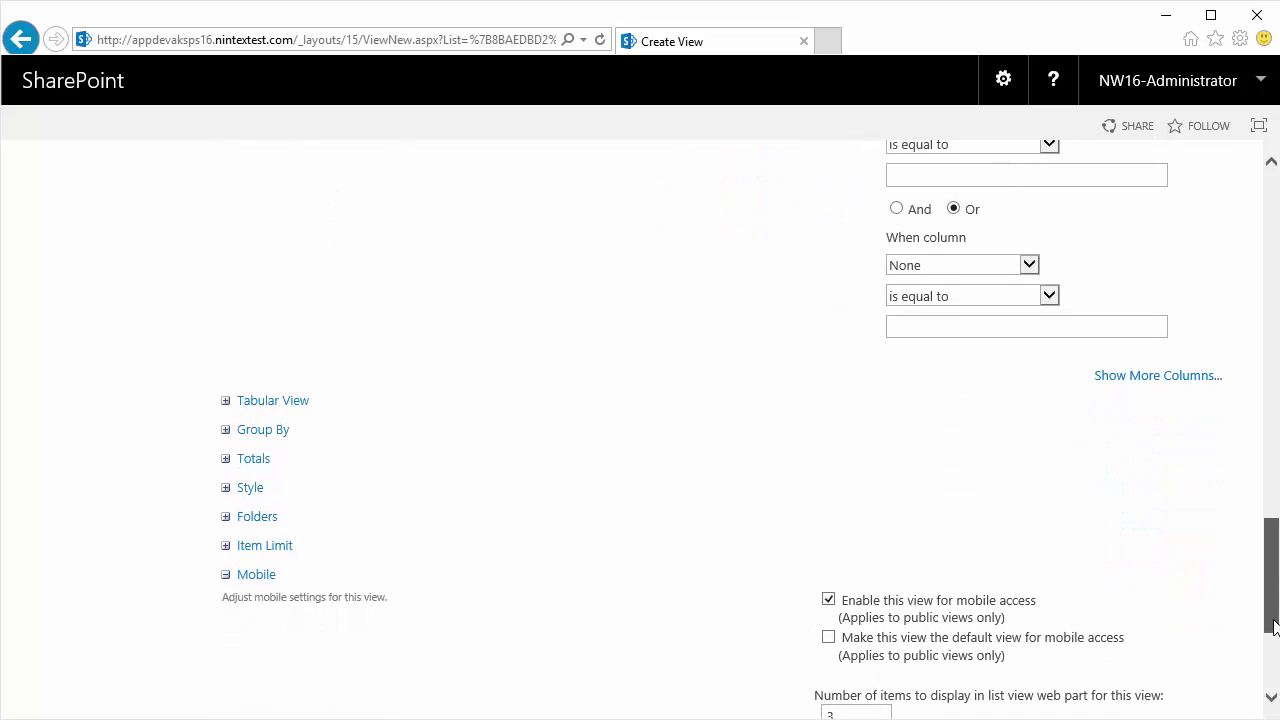
click(226, 548)
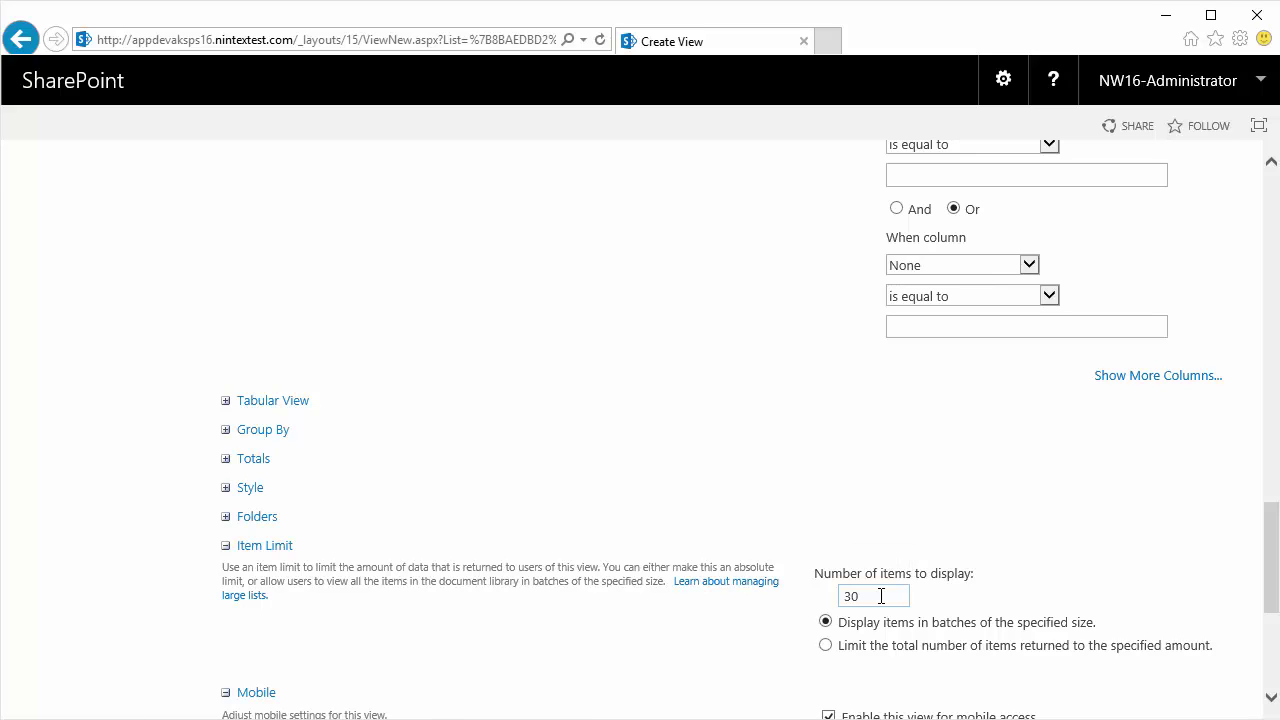
drag(876, 596, 818, 595)
text(40)
drag(1272, 606, 1274, 684)
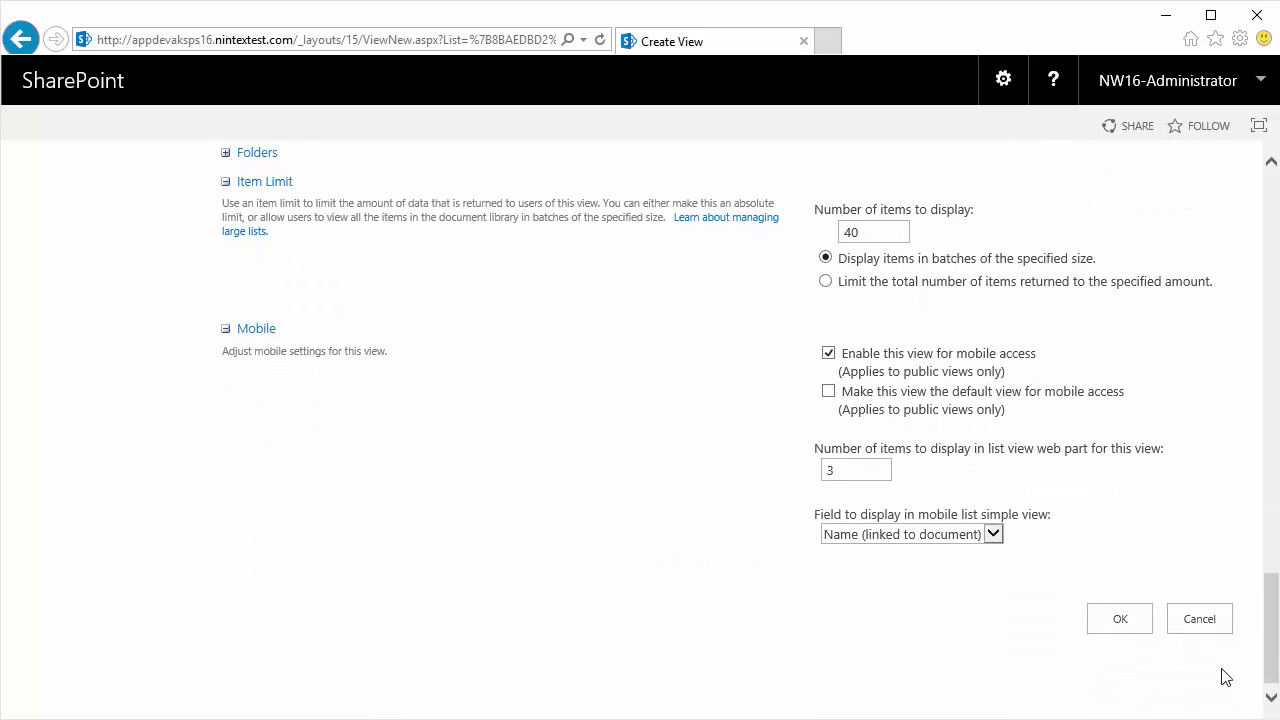
click(1117, 618)
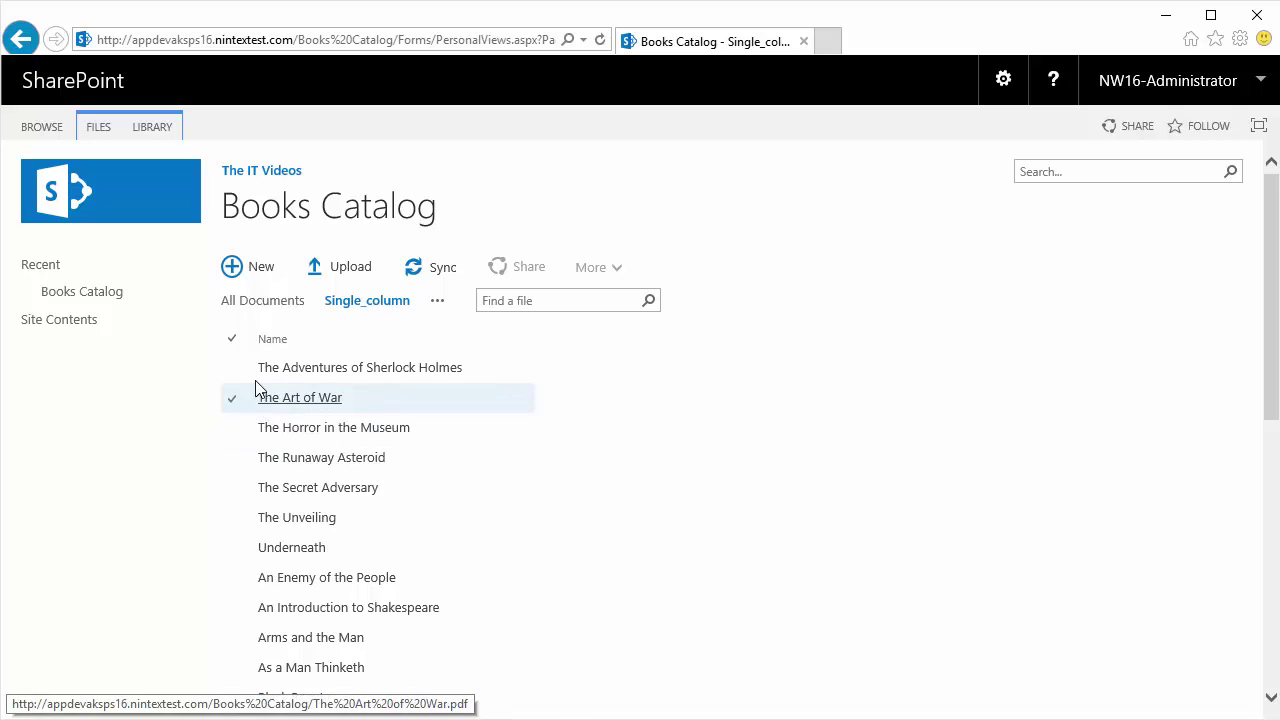
Copy document names starting at The Adventures of Sherlock Holmes into Notepad and remove the blank lines before The Art of War.
drag(255, 368, 467, 625)
key(ctrl+c)
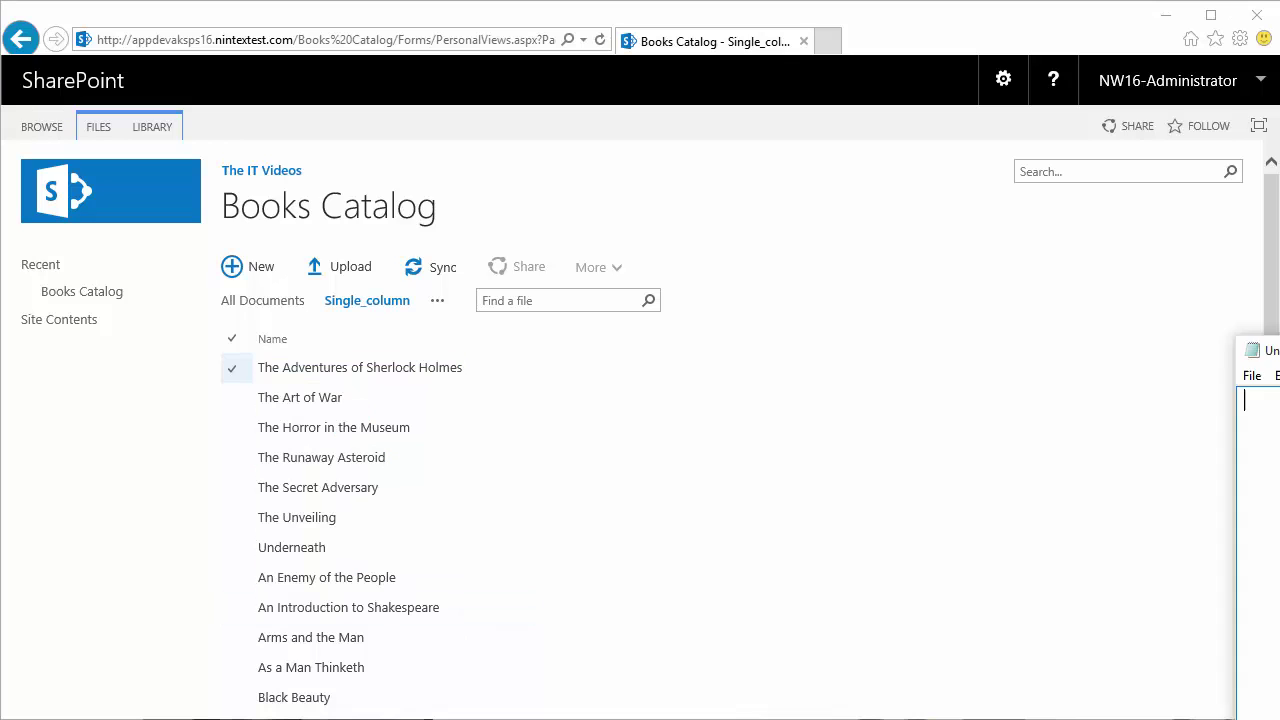
drag(871, 212, 674, 237)
right_click(641, 389)
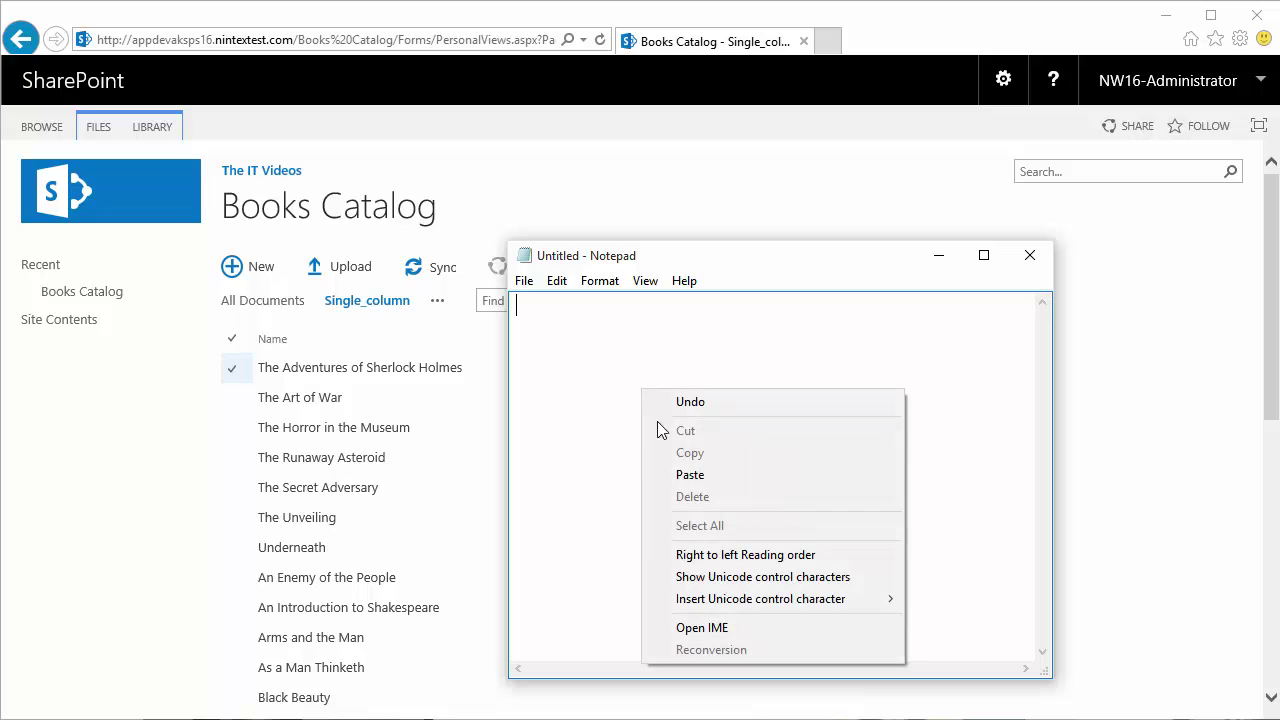
click(693, 478)
scroll(677, 586, up, 4)
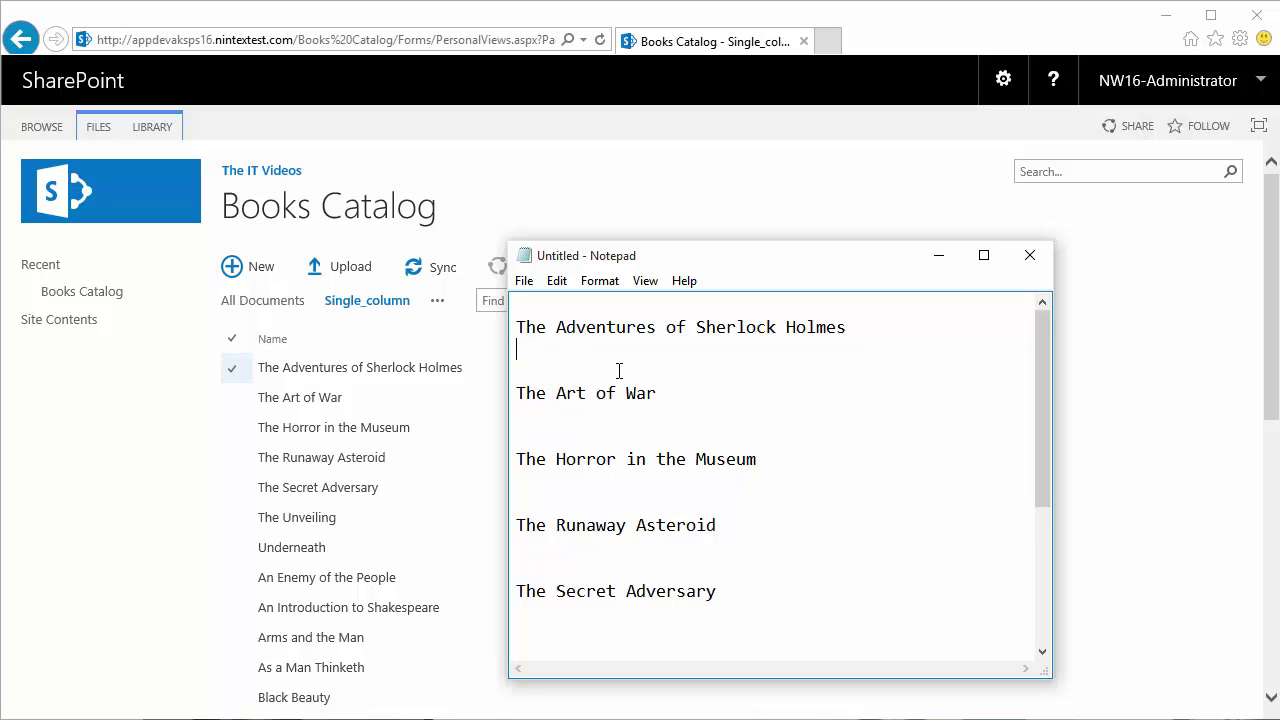
key(Delete)
key(Delete)
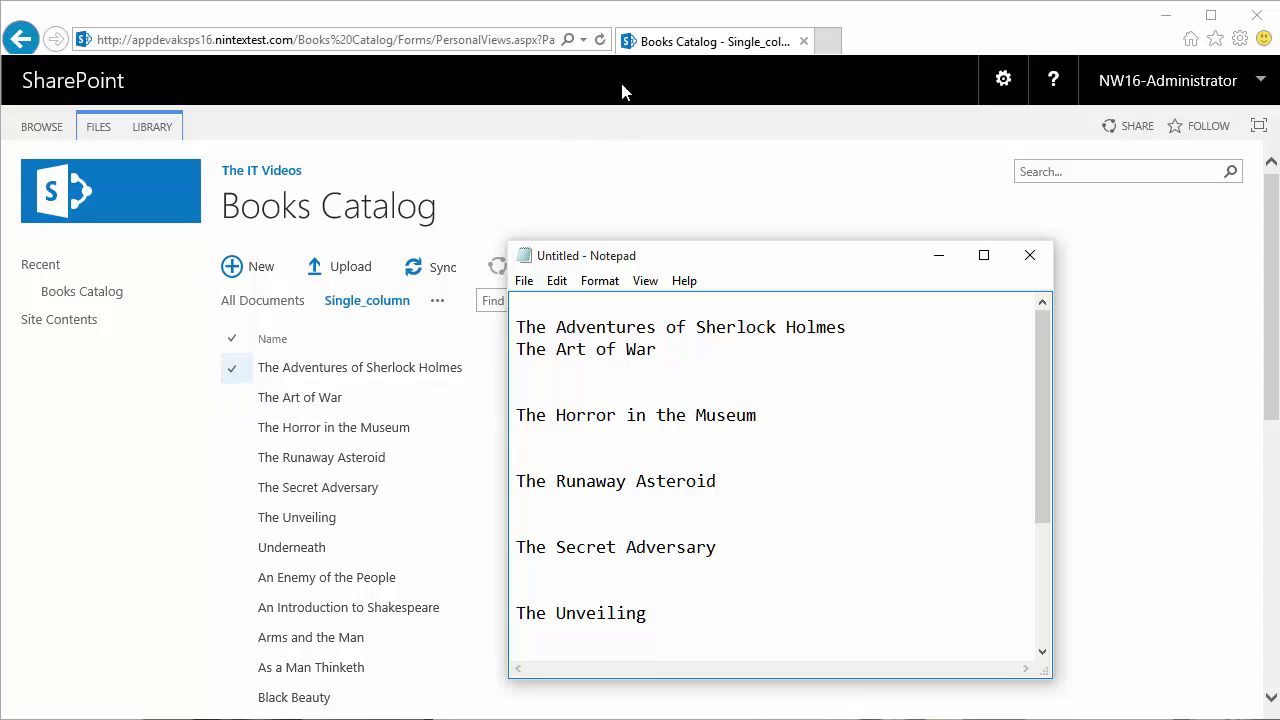
Modify the Single_column view in SharePoint to disallow individual item checkboxes, and save it.
click(623, 89)
click(151, 131)
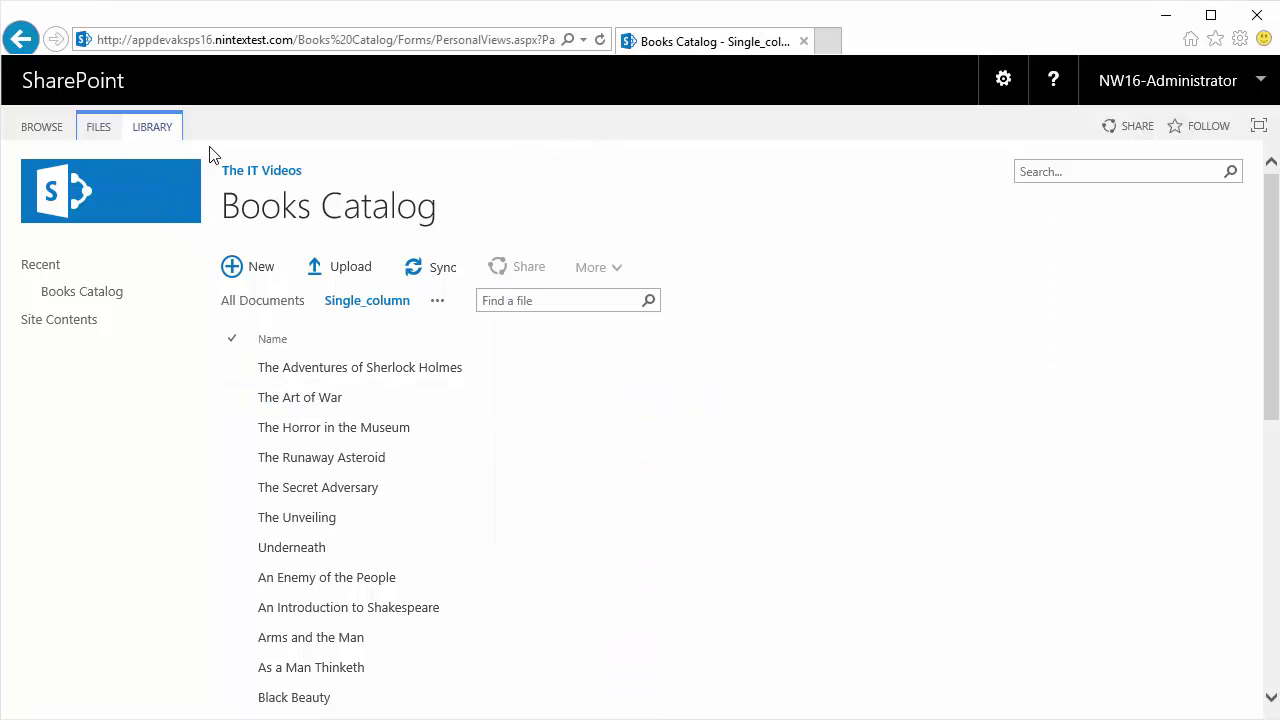
click(200, 153)
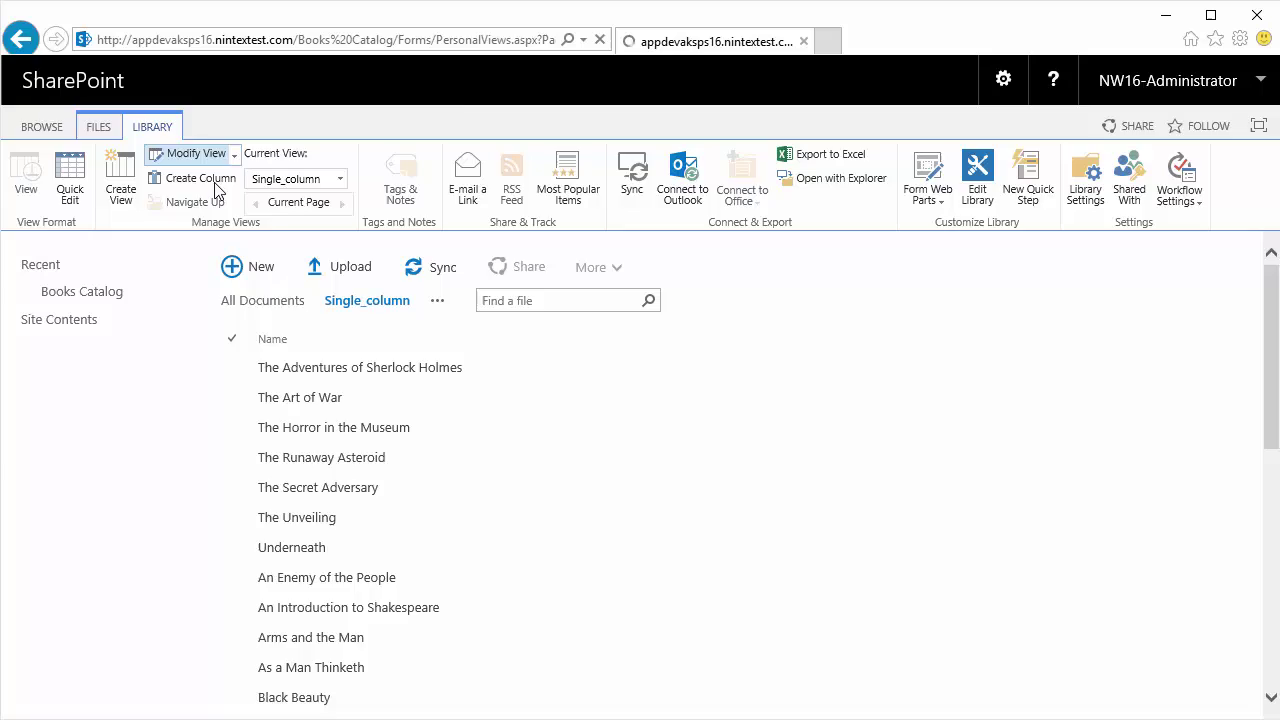
scroll(728, 545, down, 5)
scroll(346, 451, down, 11)
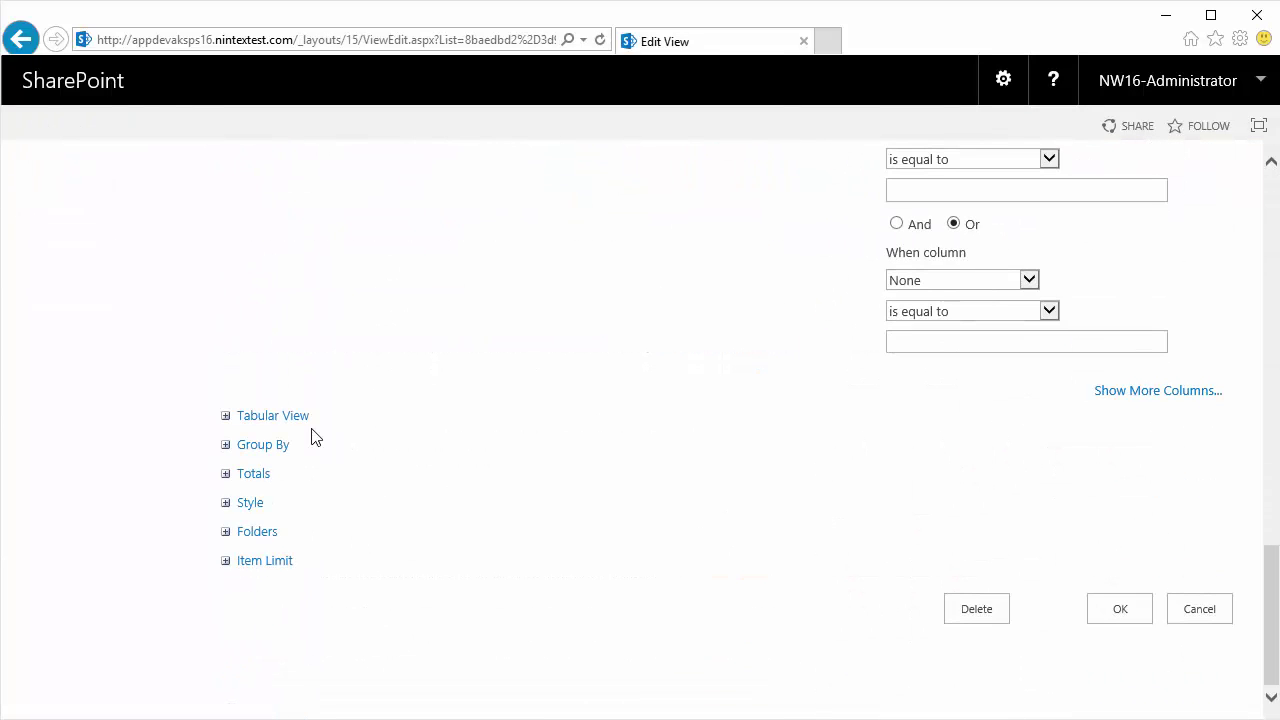
click(225, 416)
click(825, 449)
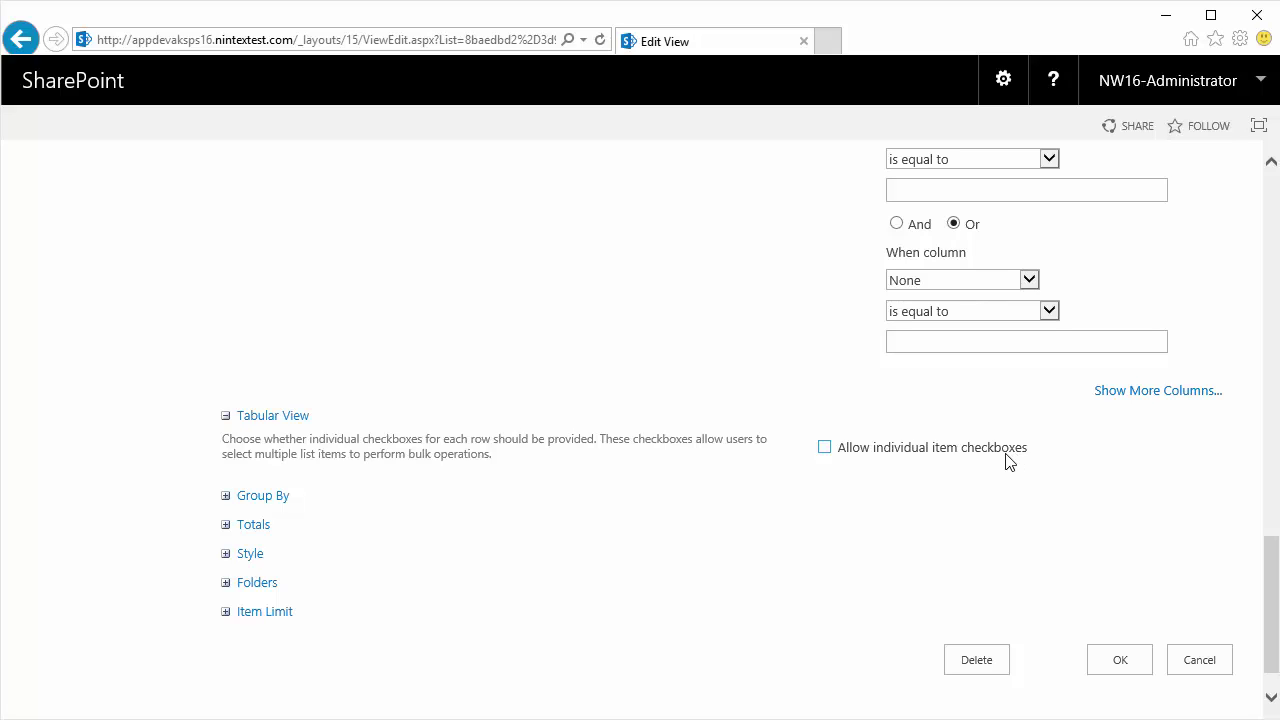
click(1119, 665)
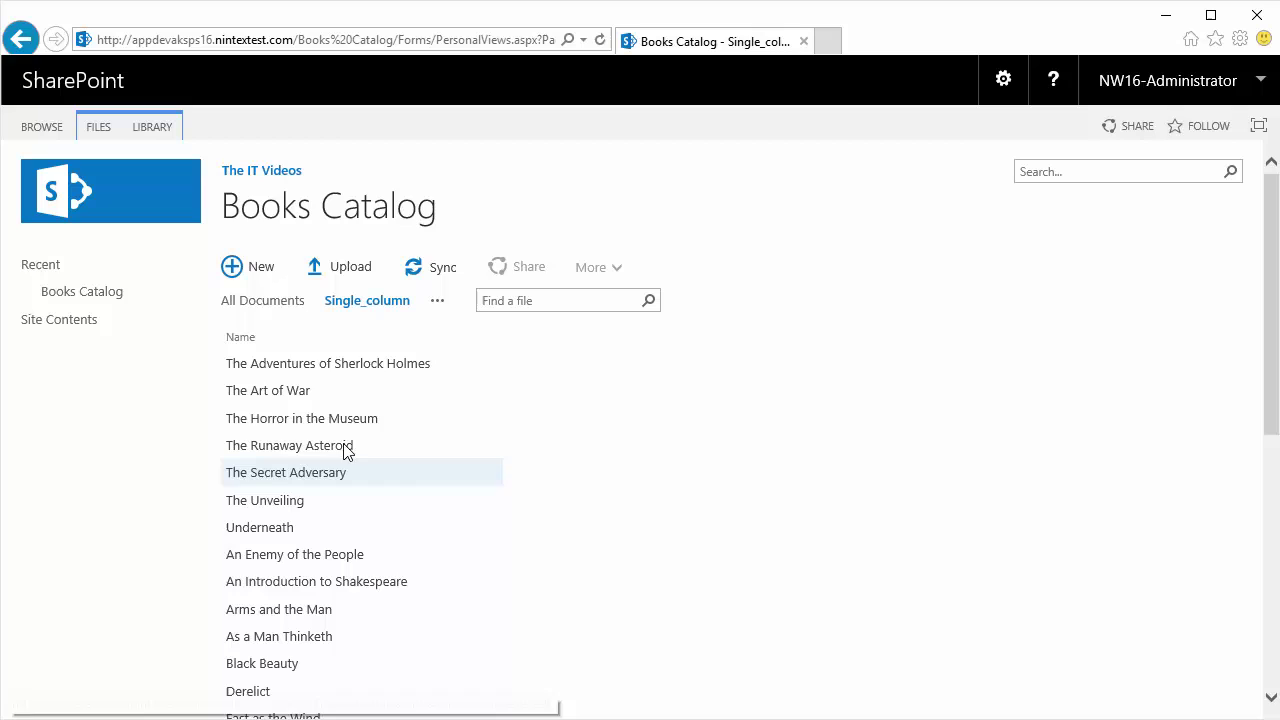
Copy all document names in the Single_column view, from The Adventures of Sherlock Holmes through Writing-a-case-study.
drag(217, 366, 363, 663)
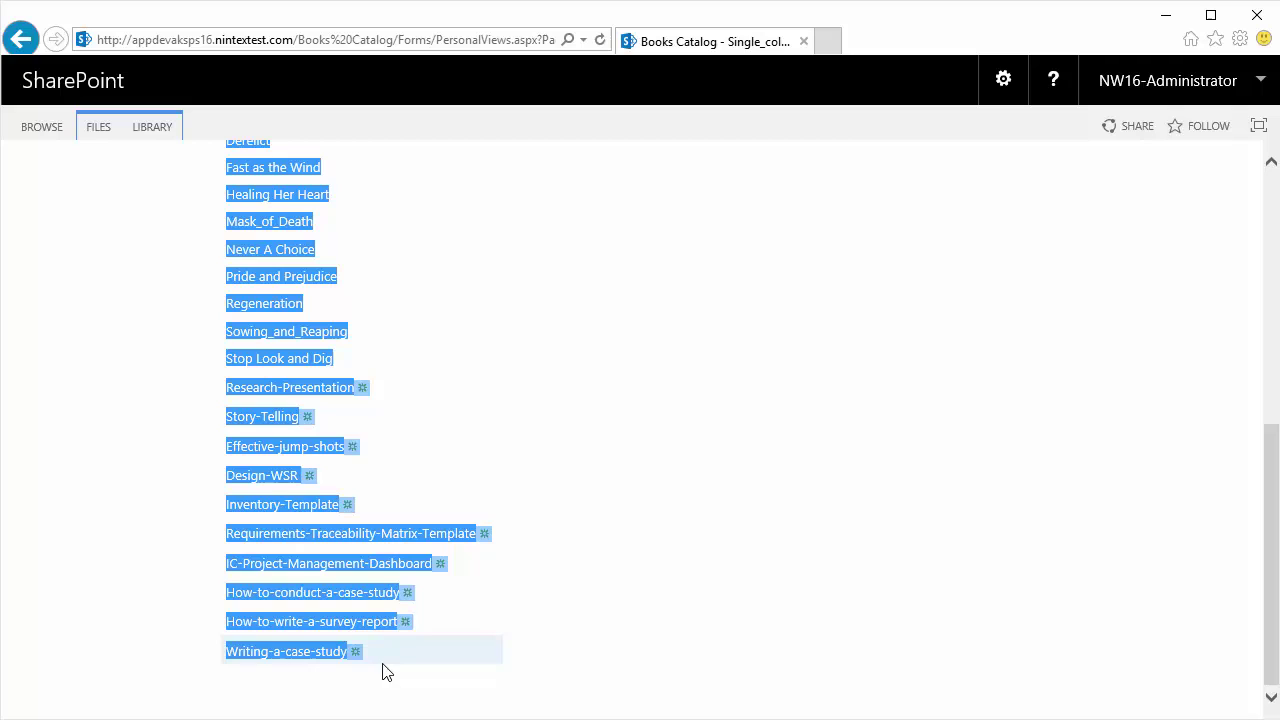
right_click(335, 564)
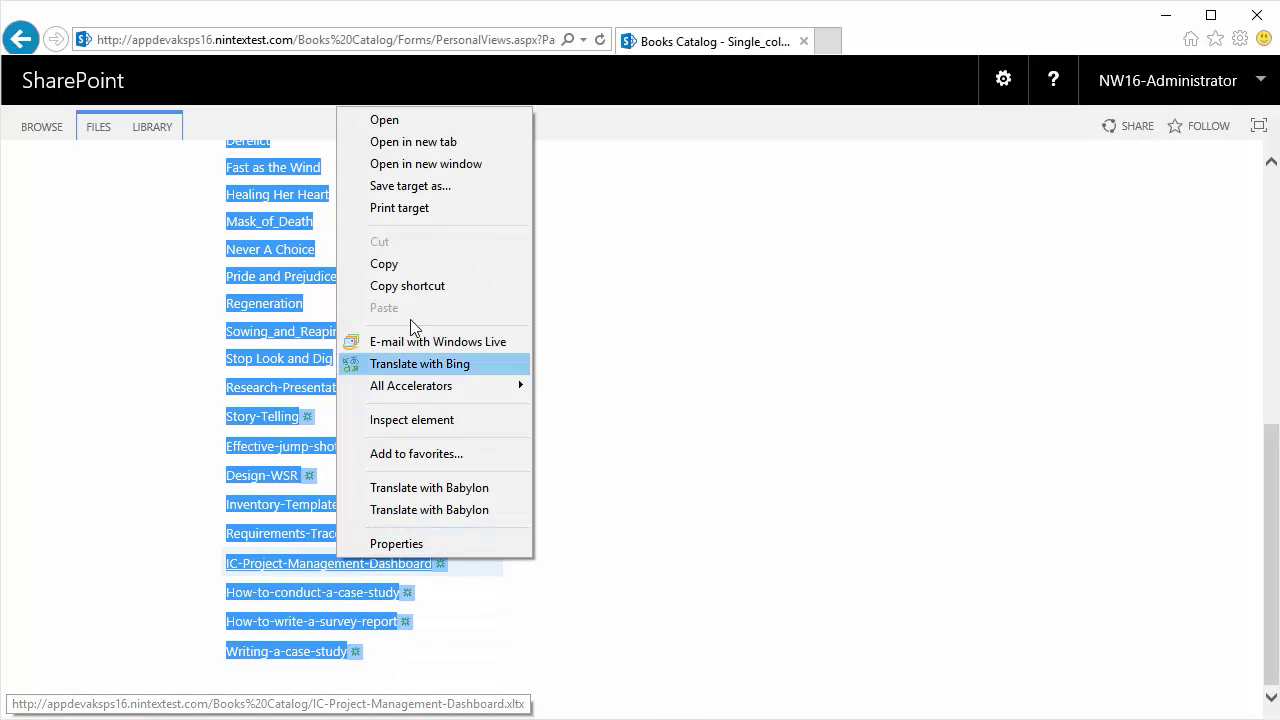
click(415, 266)
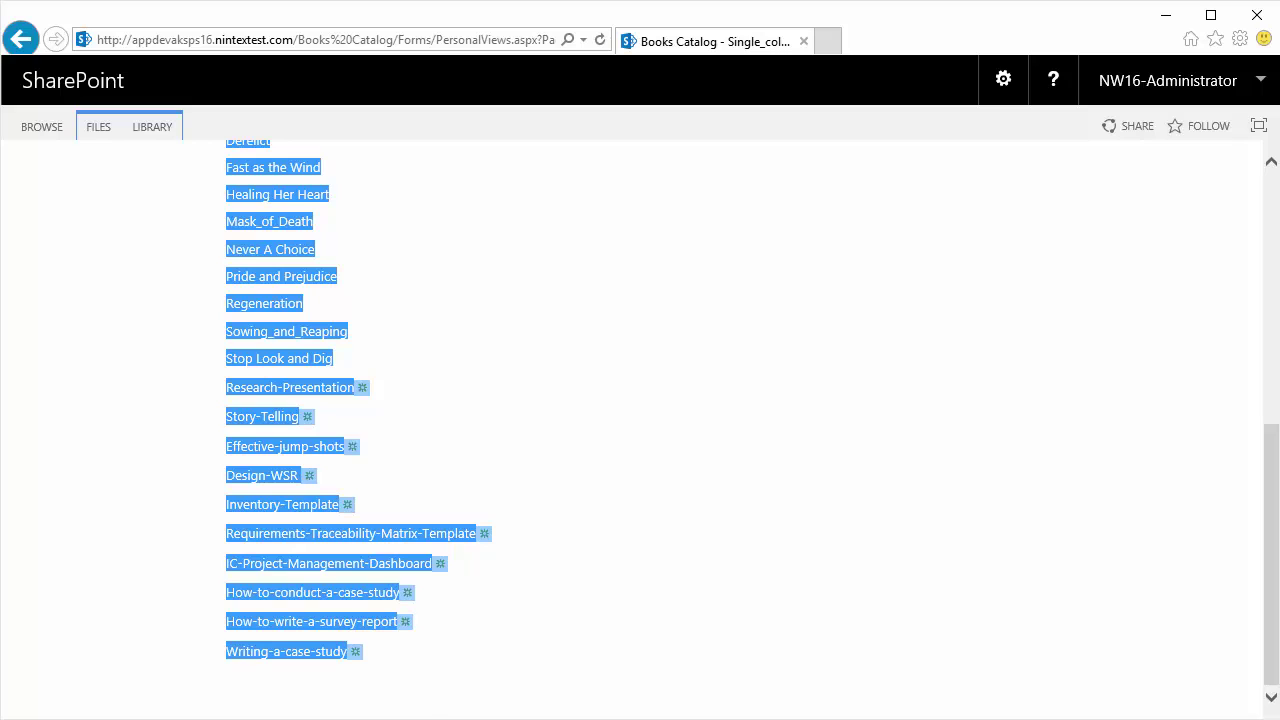
Switch to Notepad, replace all its existing text with the copied document names, and check the pasted list.
key(alt+Tab)
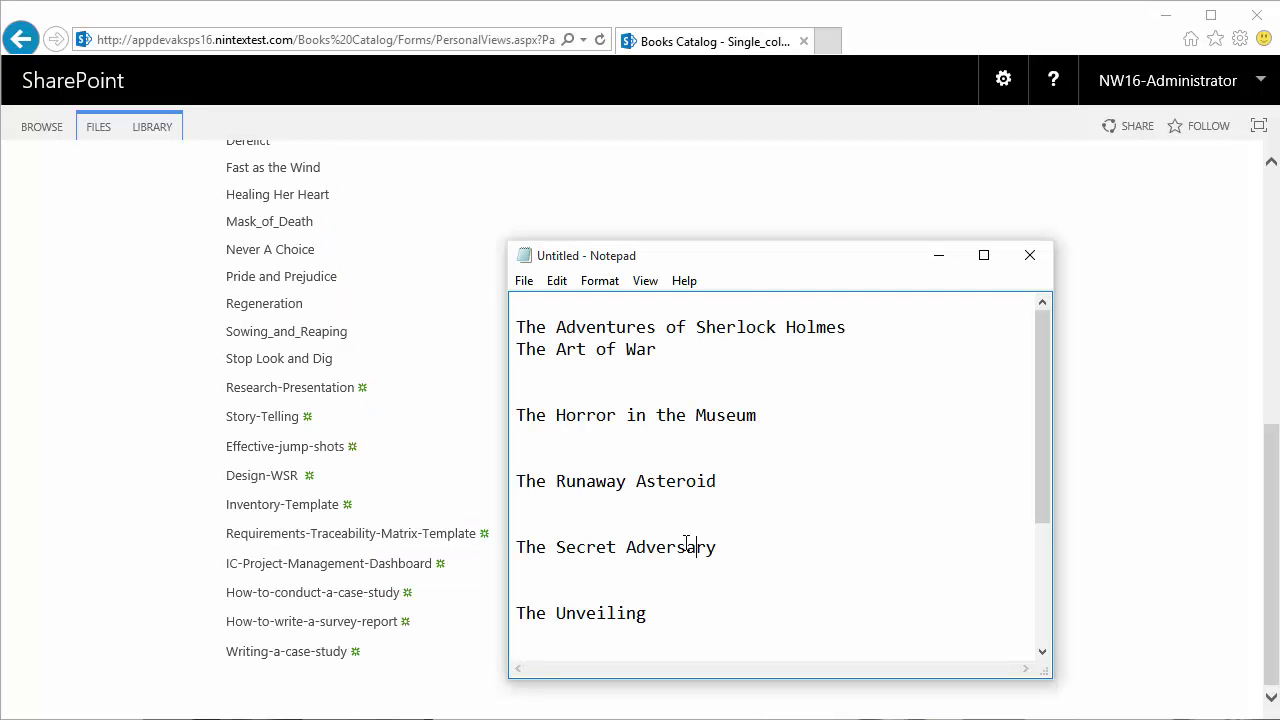
click(557, 281)
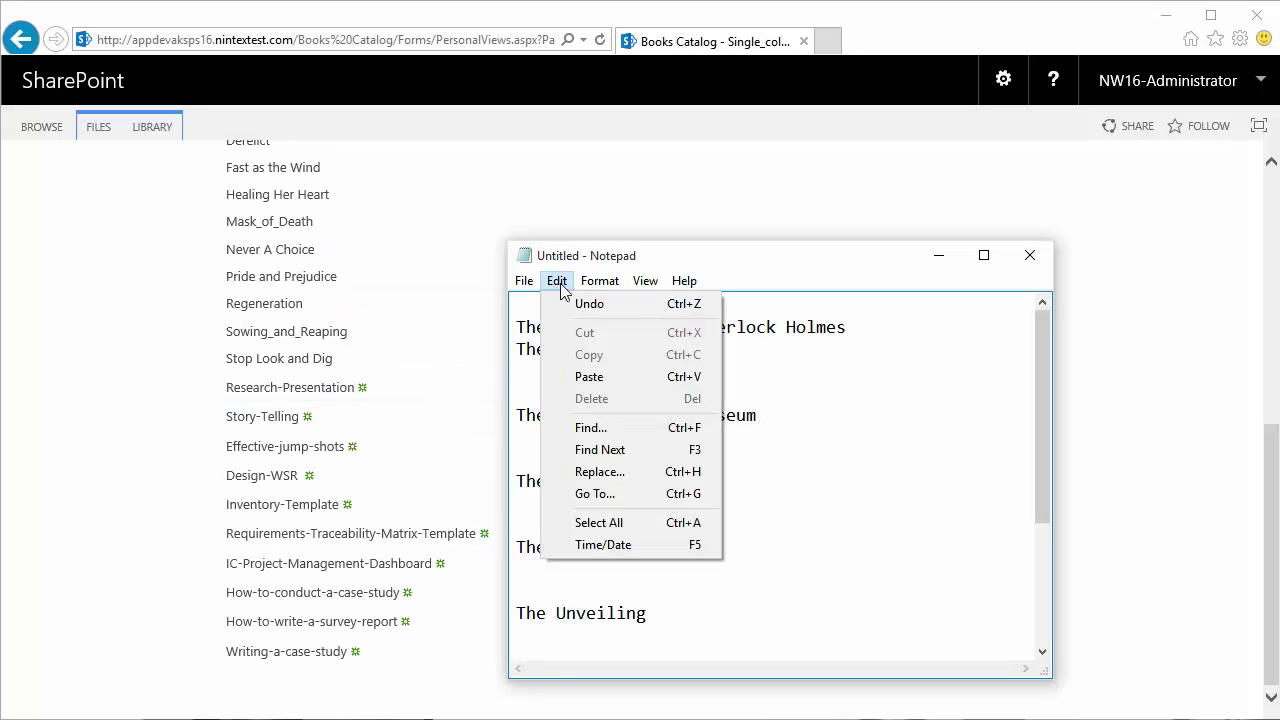
click(612, 522)
right_click(574, 350)
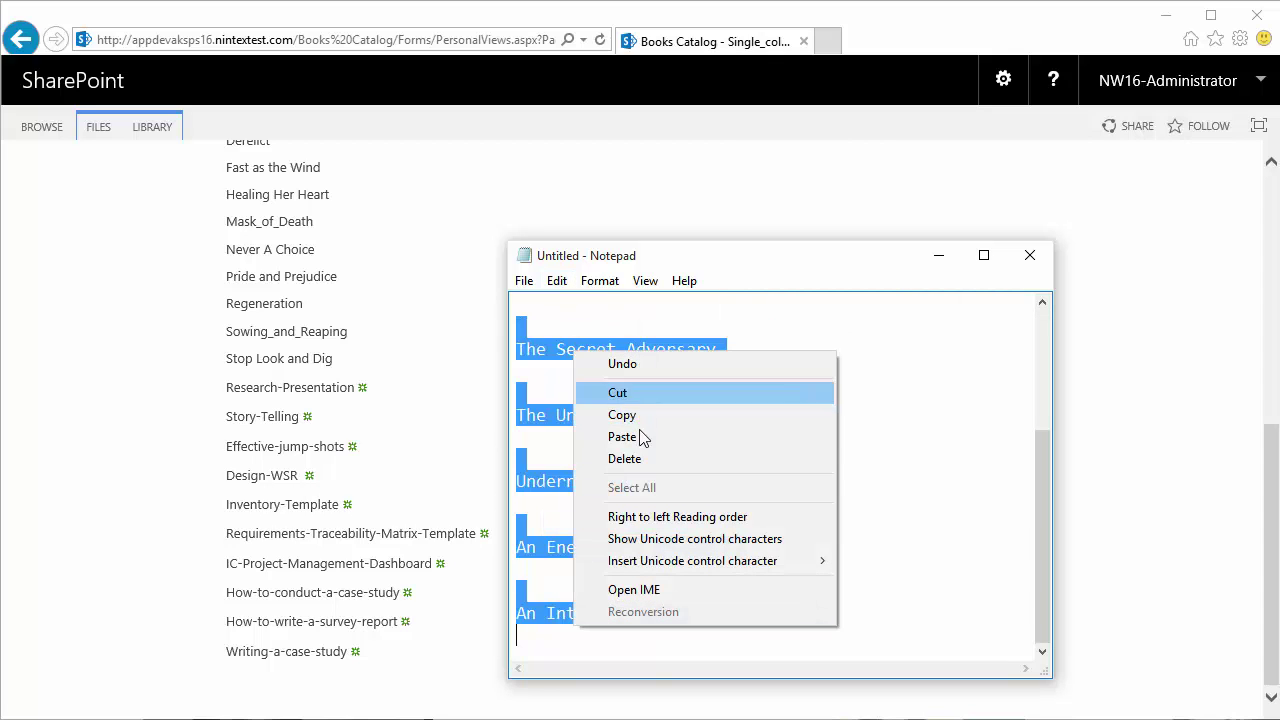
click(624, 466)
right_click(557, 321)
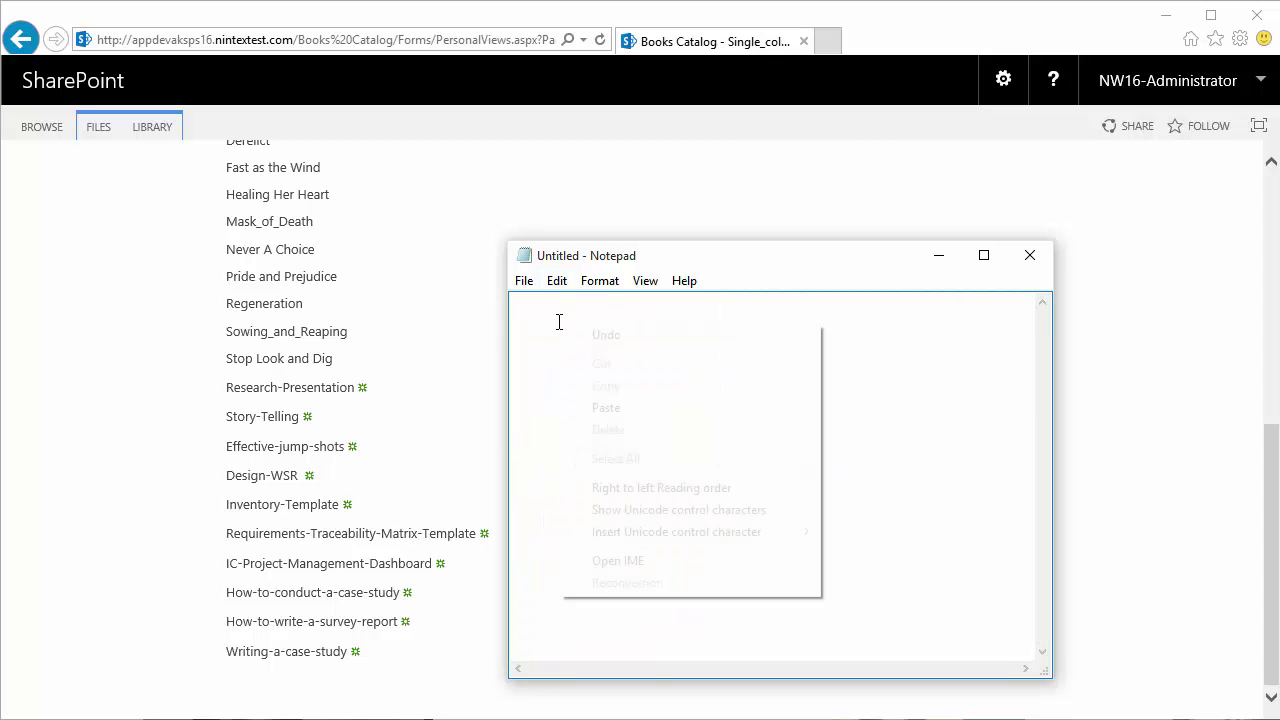
click(599, 410)
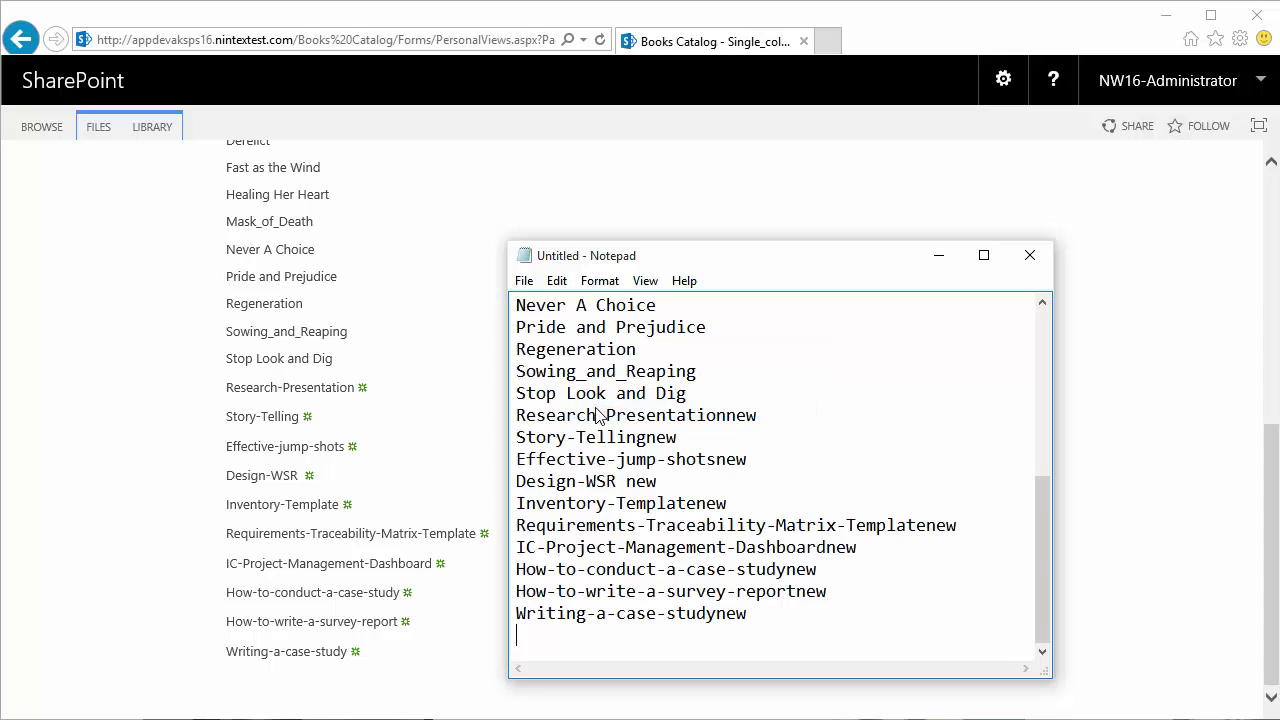
scroll(545, 415, up, 10)
click(537, 415)
scroll(596, 566, down, 5)
scroll(597, 568, up, 6)
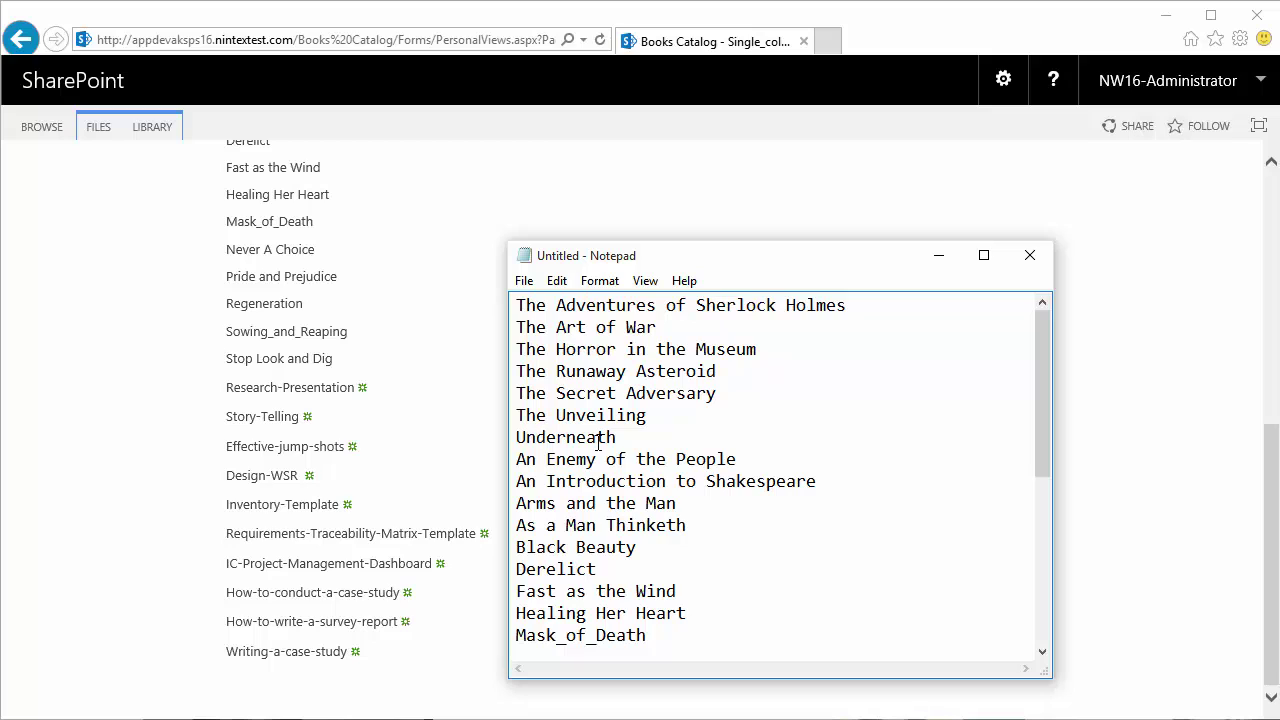
Save the list as a text document named Query Suggestions To Include in the Search Suggestions folder.
click(527, 283)
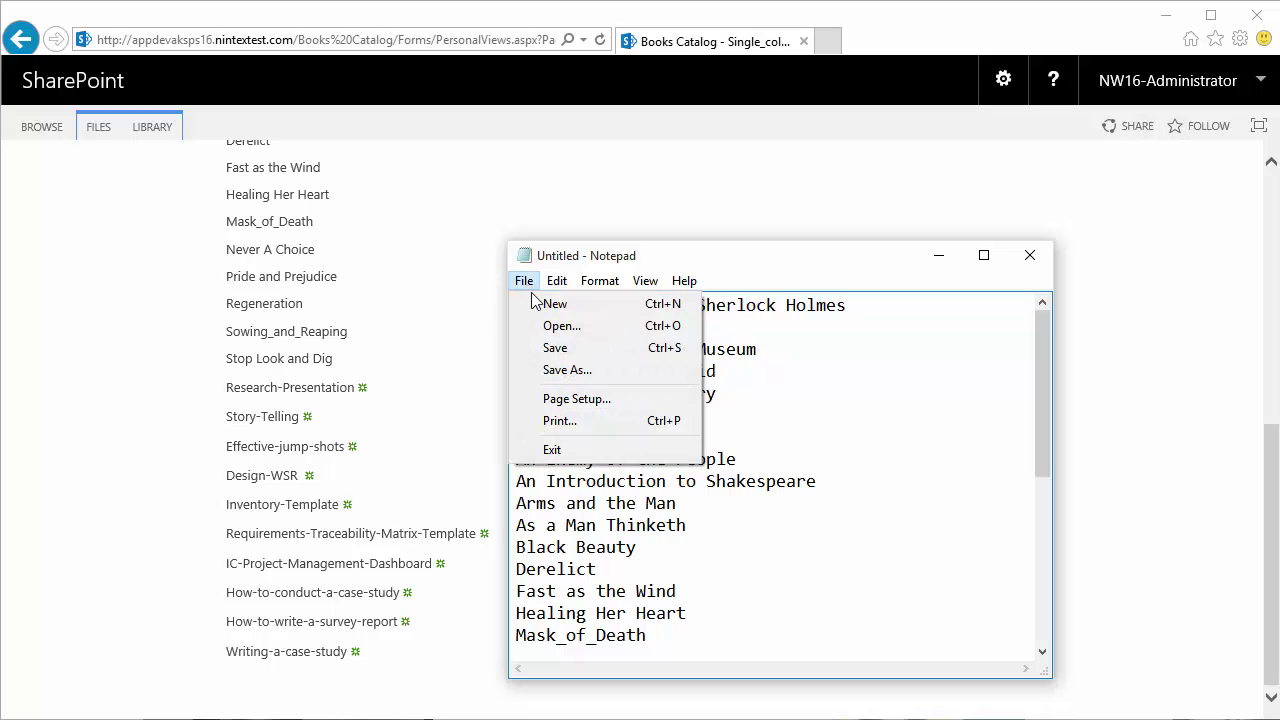
click(598, 376)
double_click(329, 598)
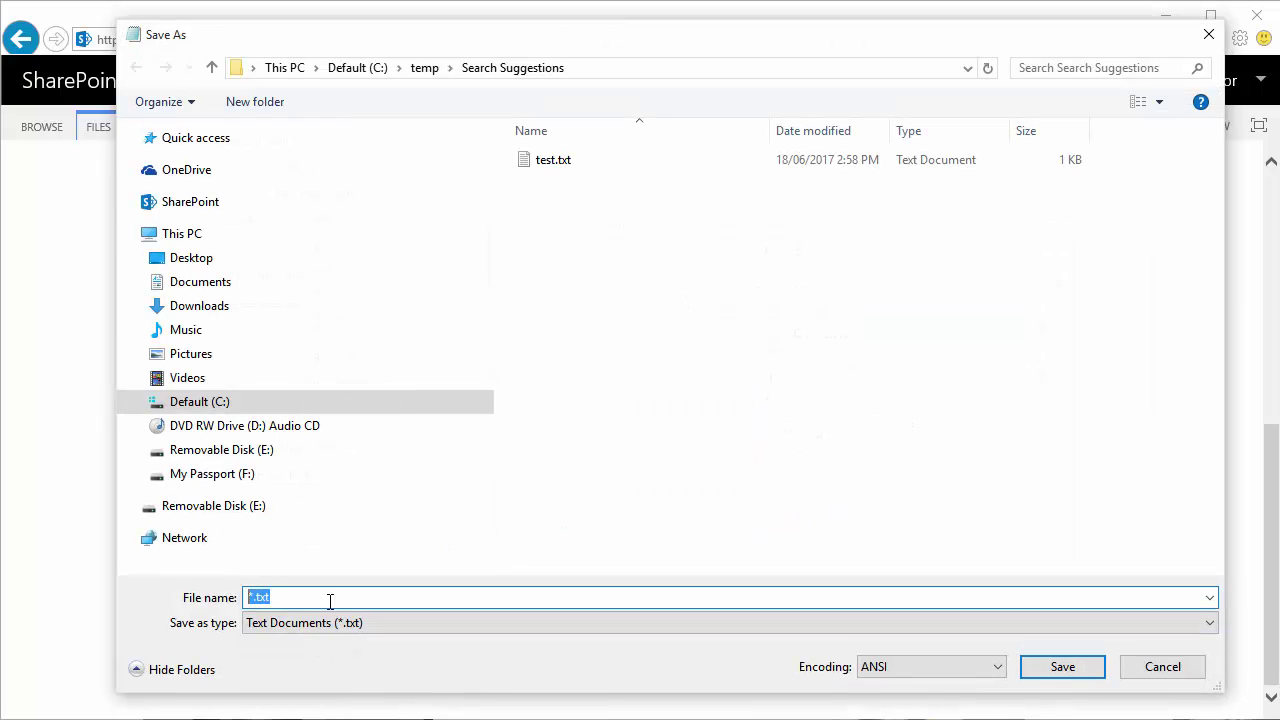
text(Query Suggestions Include)
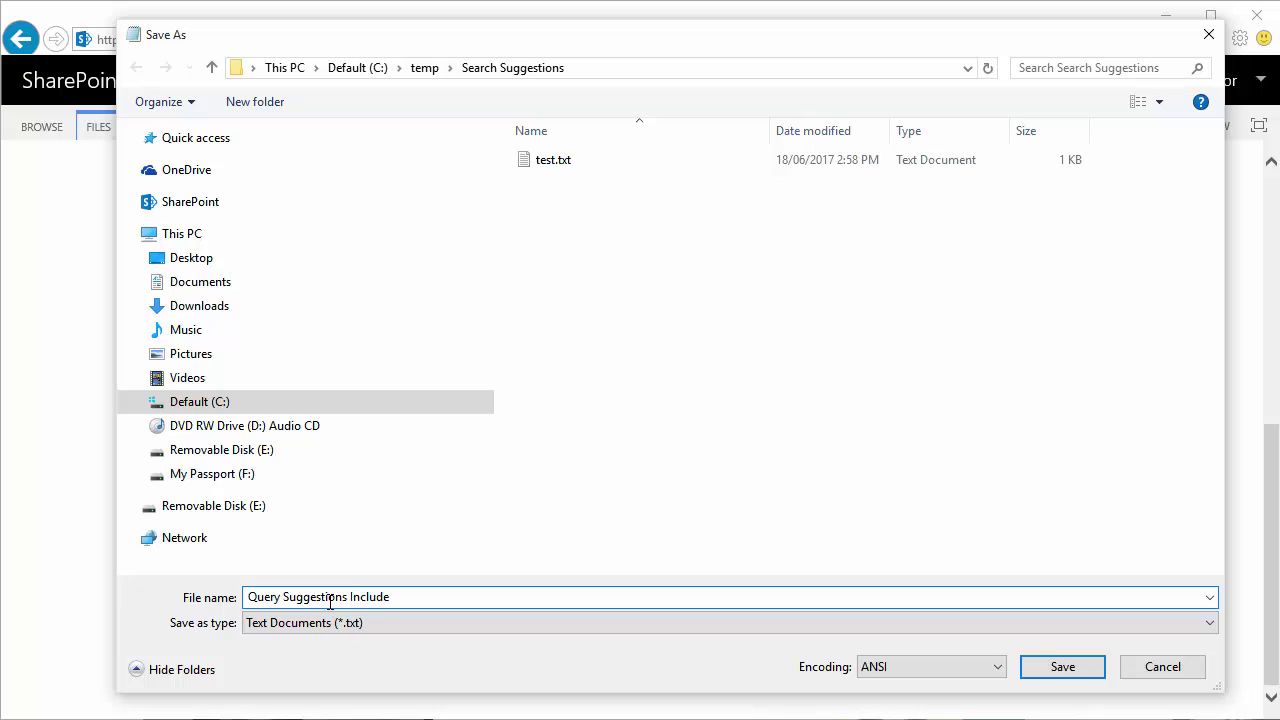
text(To)
key(Home)
click(1062, 667)
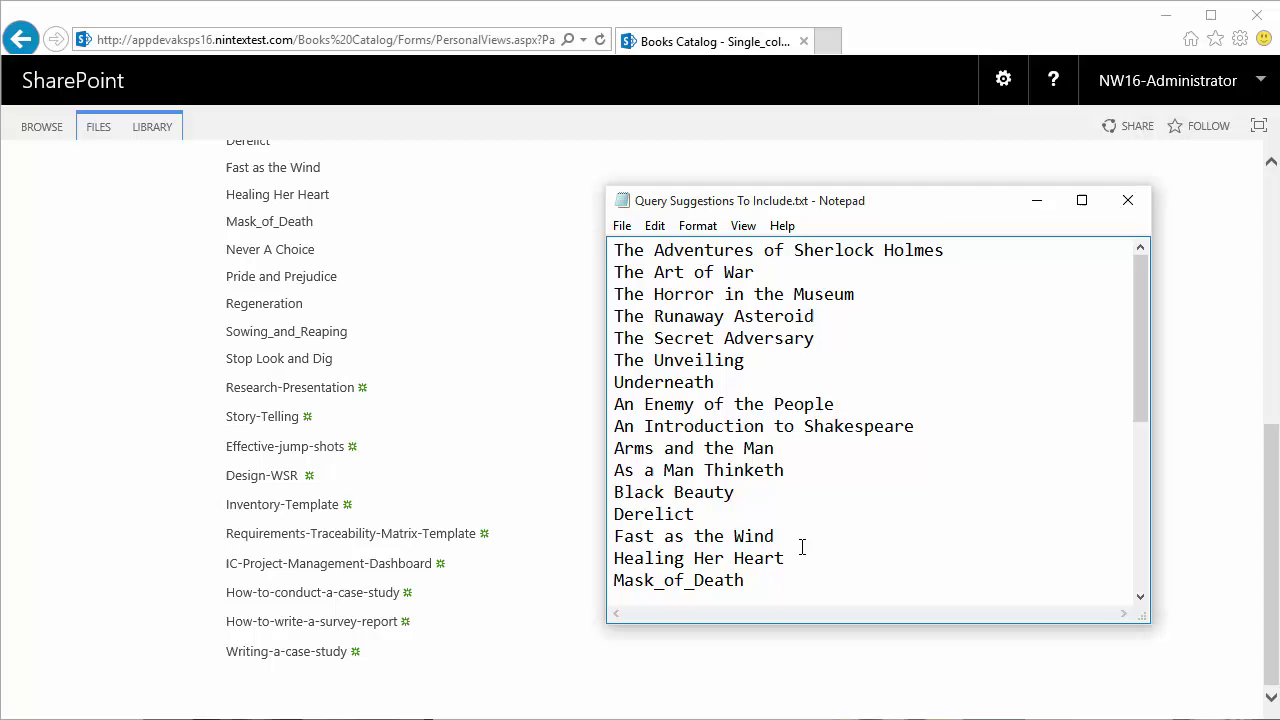
Look through the saved list and highlight the space between Healing and Her in the Healing Her Heart line.
scroll(802, 547, down, 6)
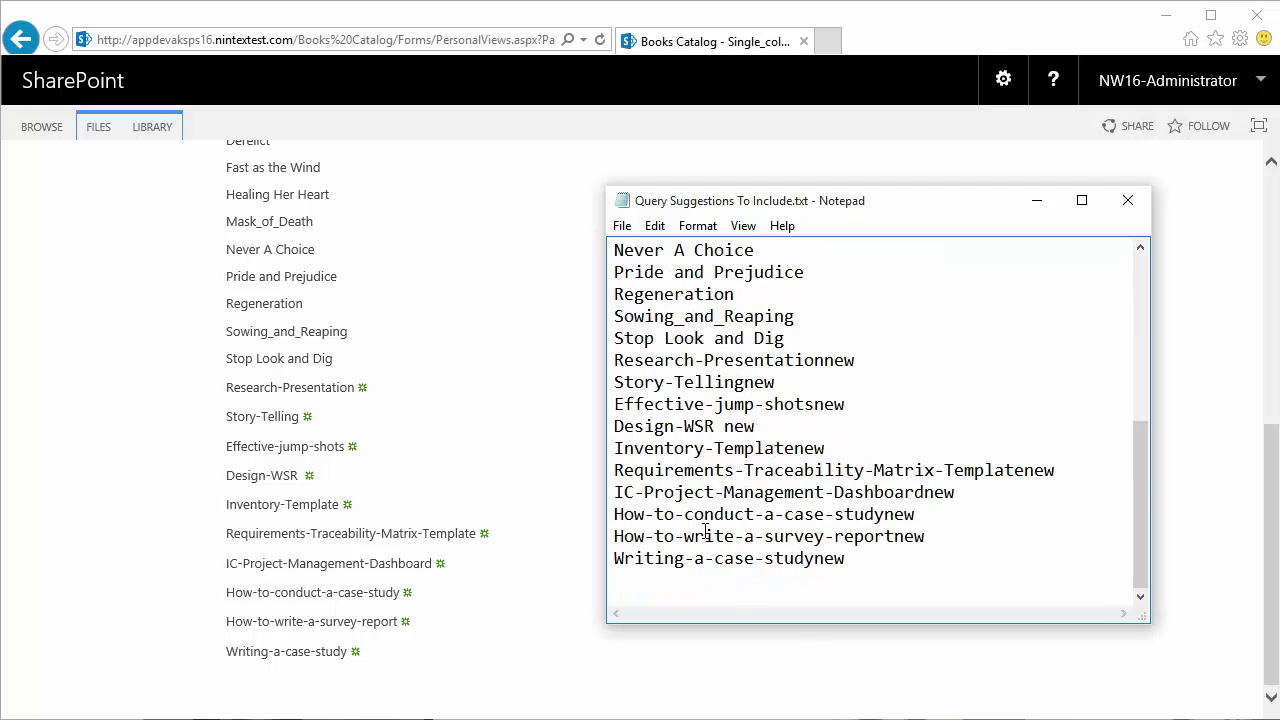
scroll(712, 537, up, 4)
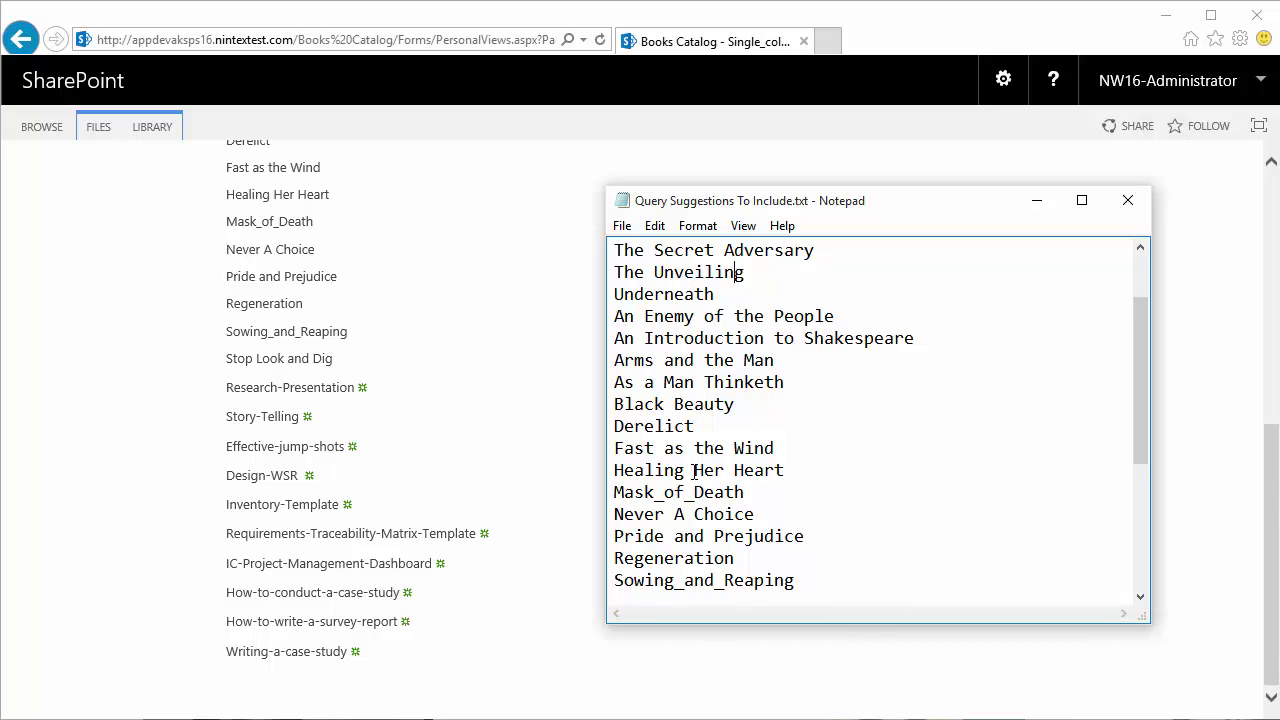
drag(685, 470, 696, 470)
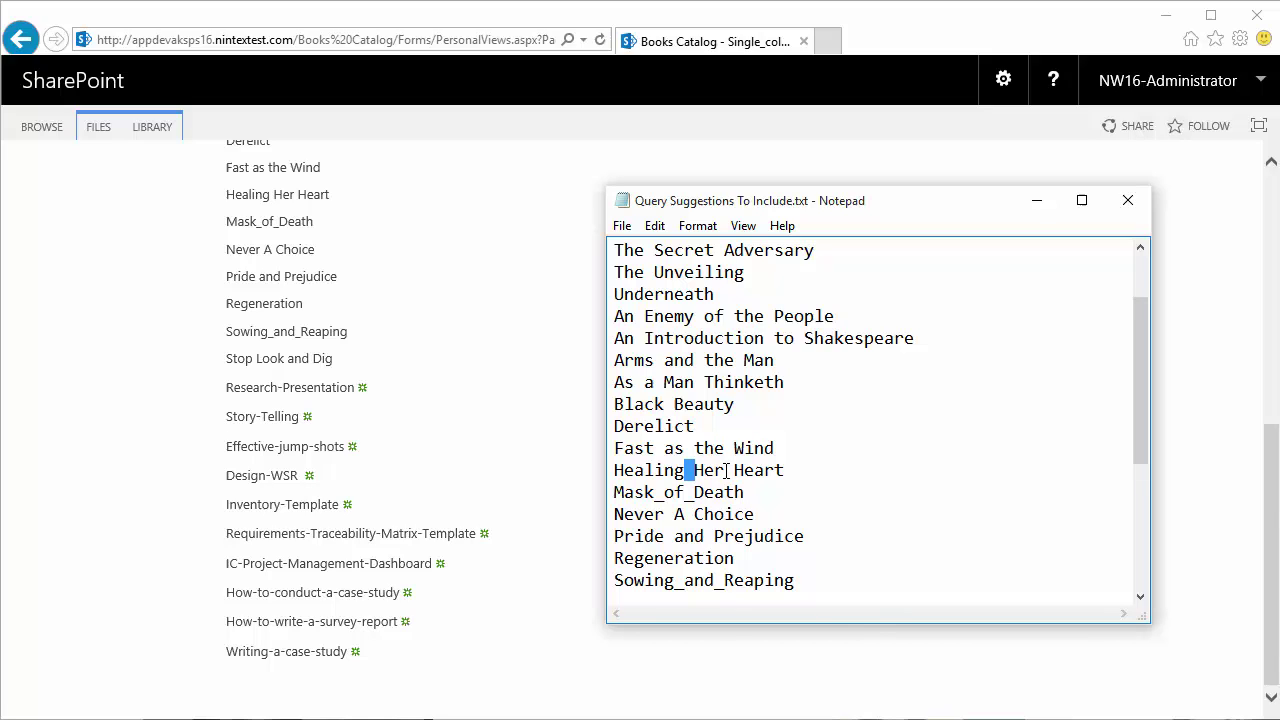